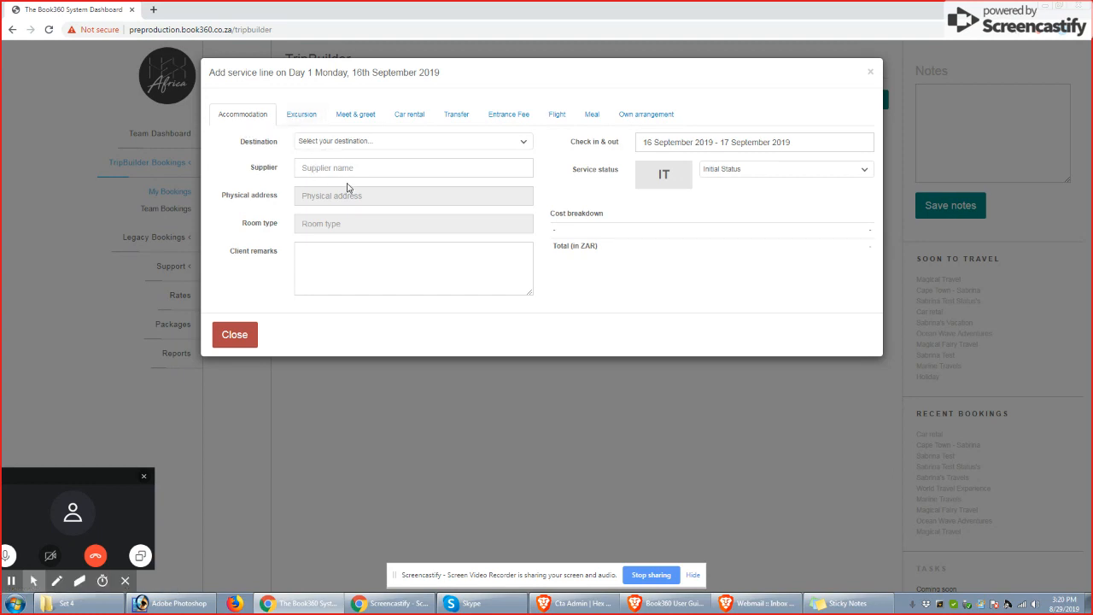
Set the destination of the Day 1 accommodation service line to Cape Town CBD
left_click(380, 144)
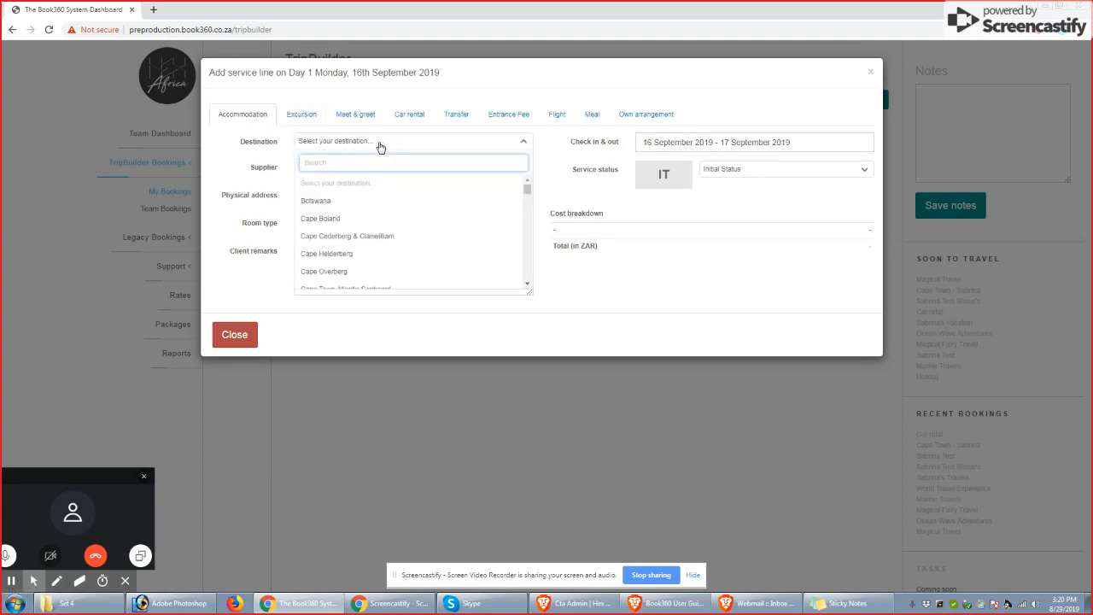
left_click(377, 145)
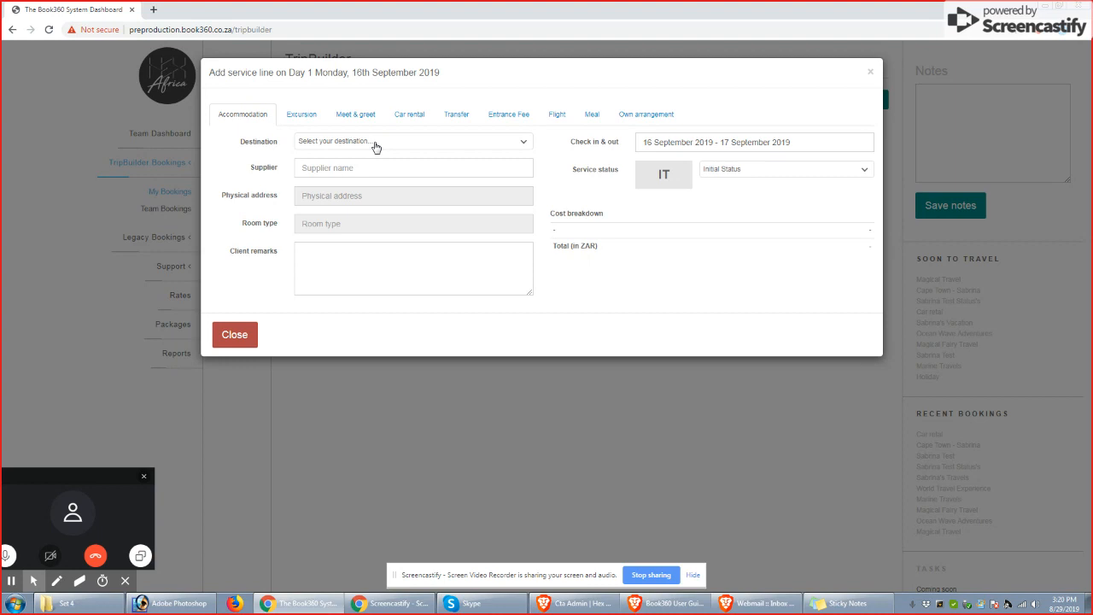
left_click(326, 166)
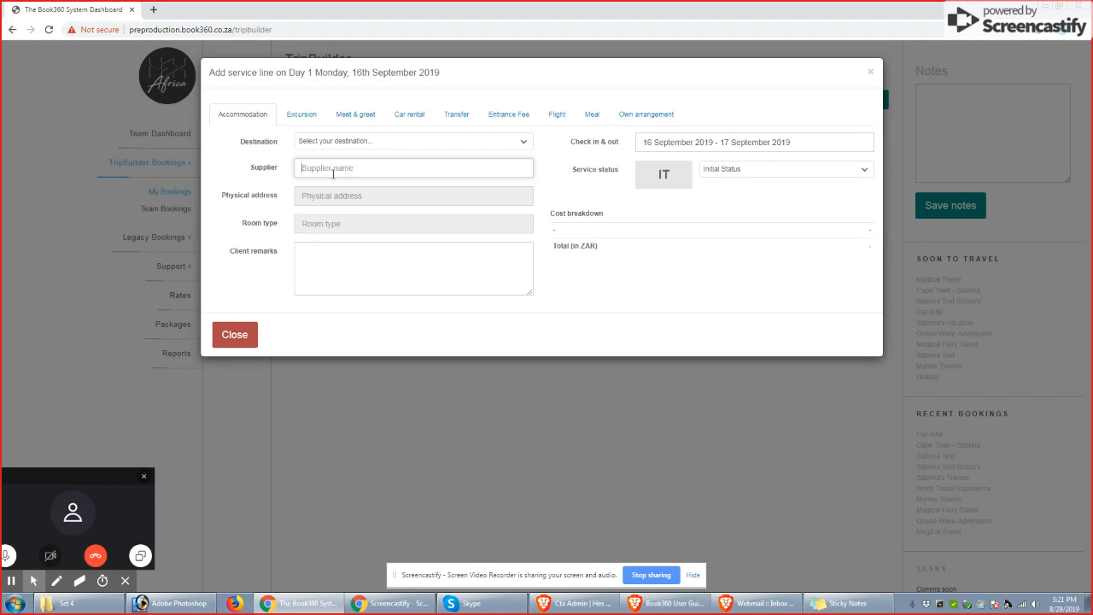
left_click(372, 143)
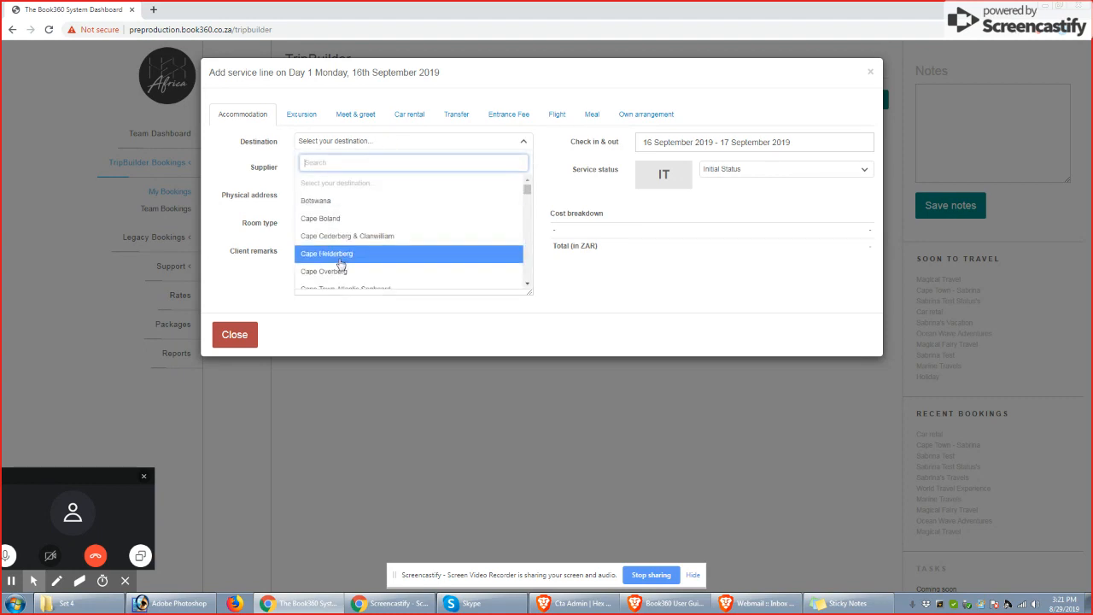
left_click(527, 190)
scroll(505, 205, "down", 3)
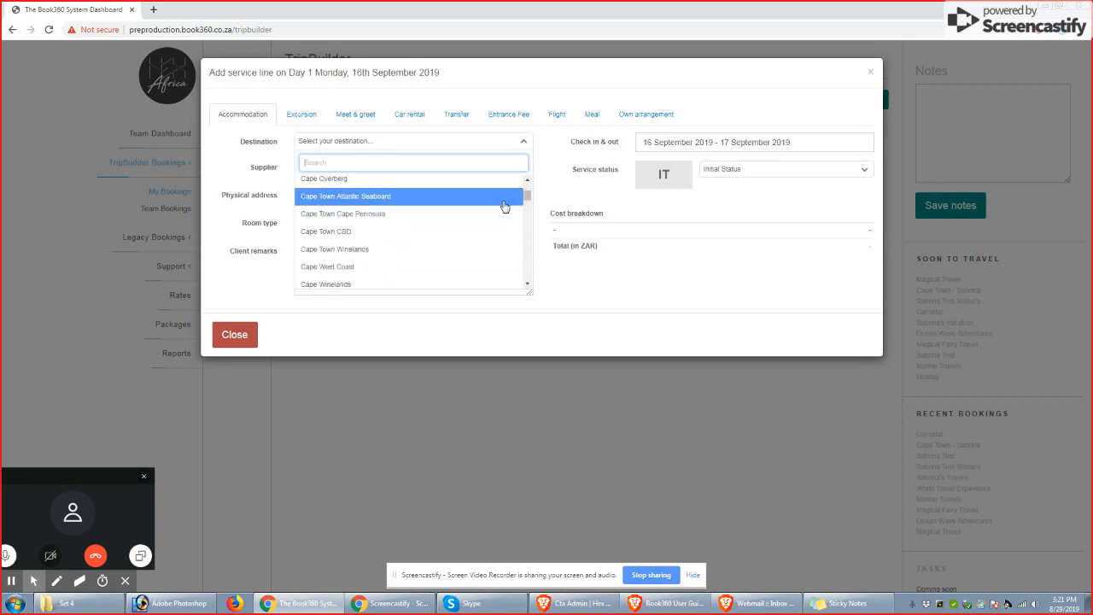
left_click(346, 234)
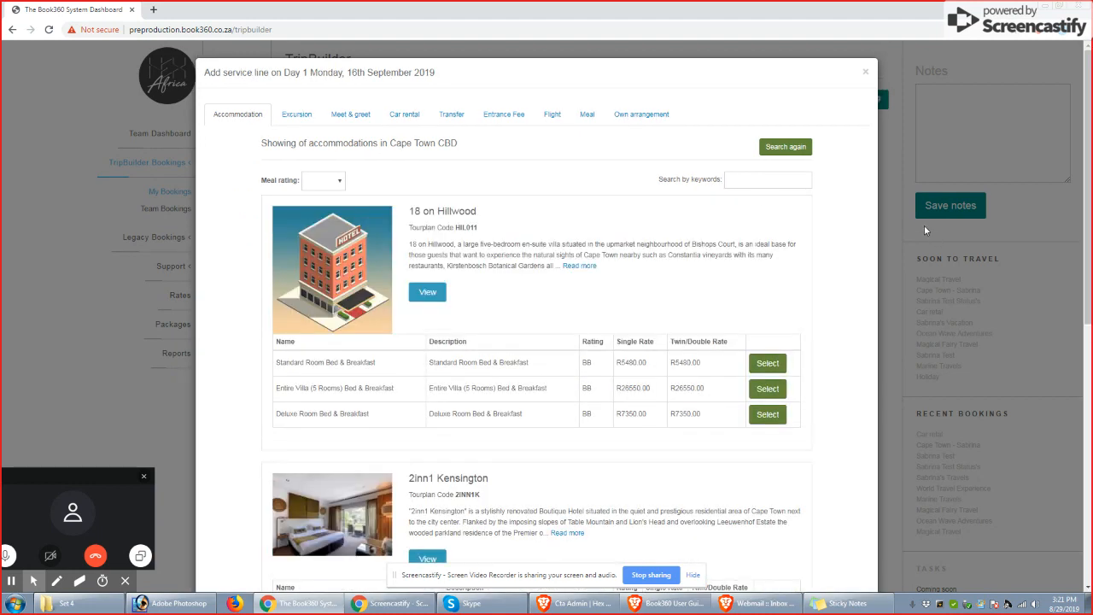
Browse the Cape Town CBD accommodation results and open the details of 2inn1 Kensington
left_click(692, 574)
mouse_move(1083, 308)
left_mouse_down()
mouse_move(1090, 466)
mouse_move(1088, 293)
left_mouse_up()
scroll(850, 236, "down", 1)
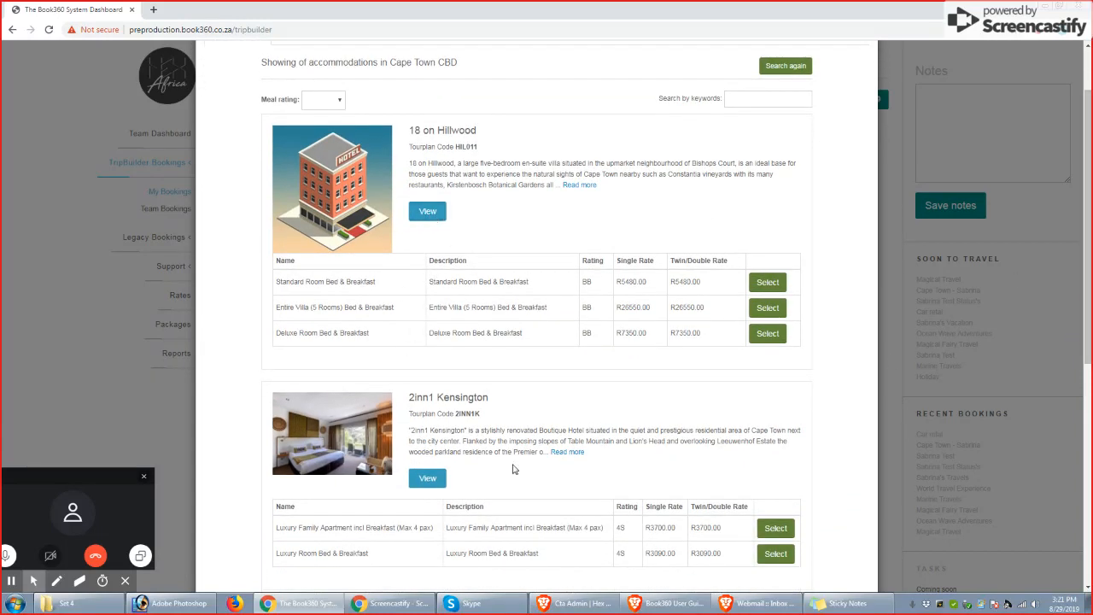
left_click_drag(1086, 227, 1085, 262)
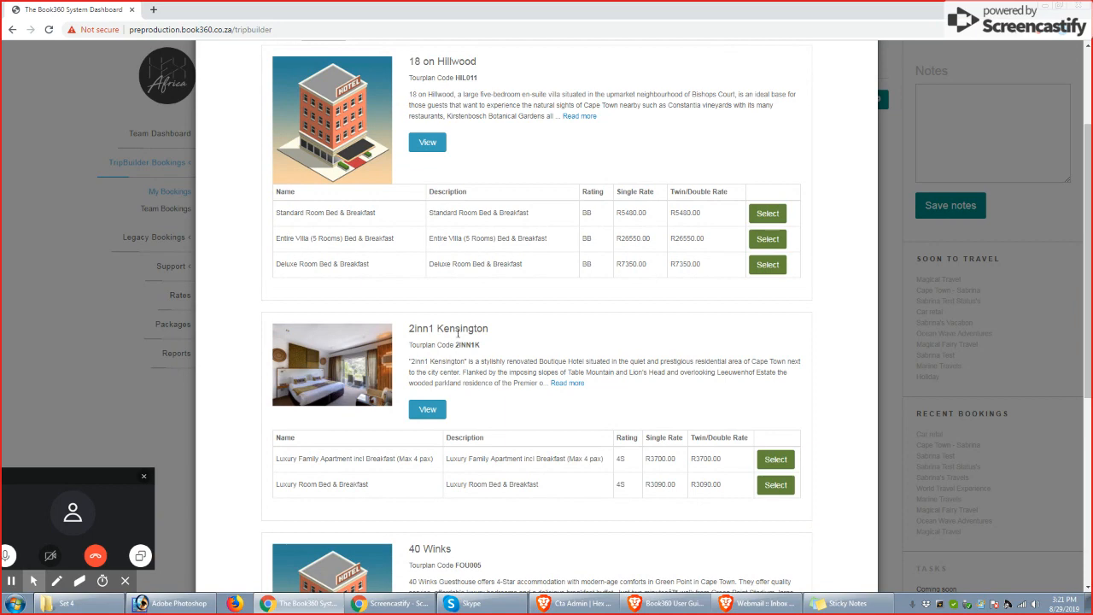
left_click(427, 409)
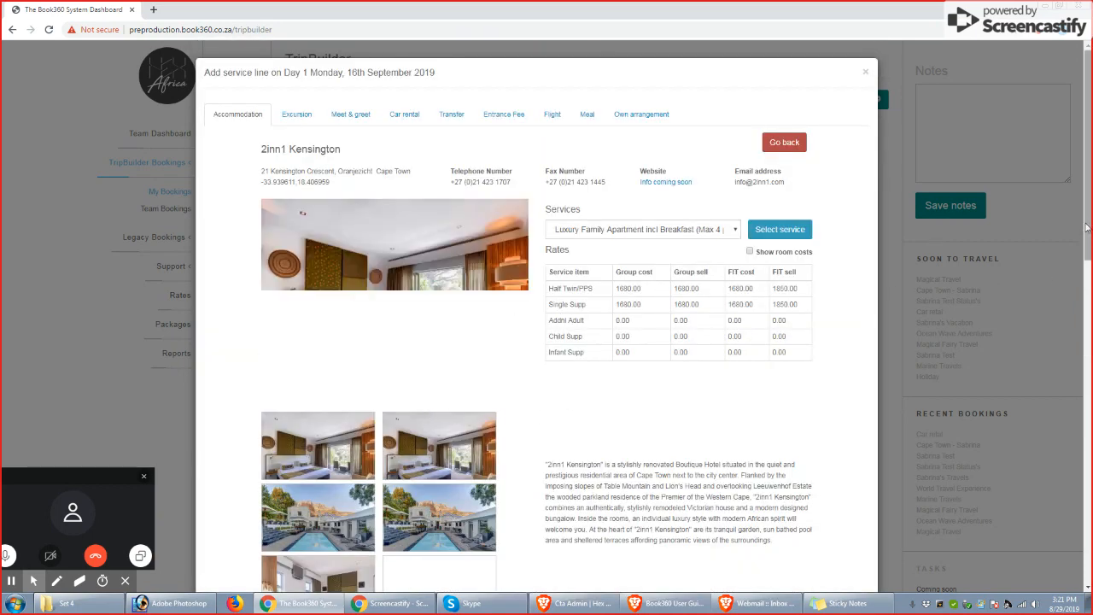
mouse_move(1087, 243)
left_mouse_down()
mouse_move(1084, 294)
mouse_move(1084, 240)
left_mouse_up()
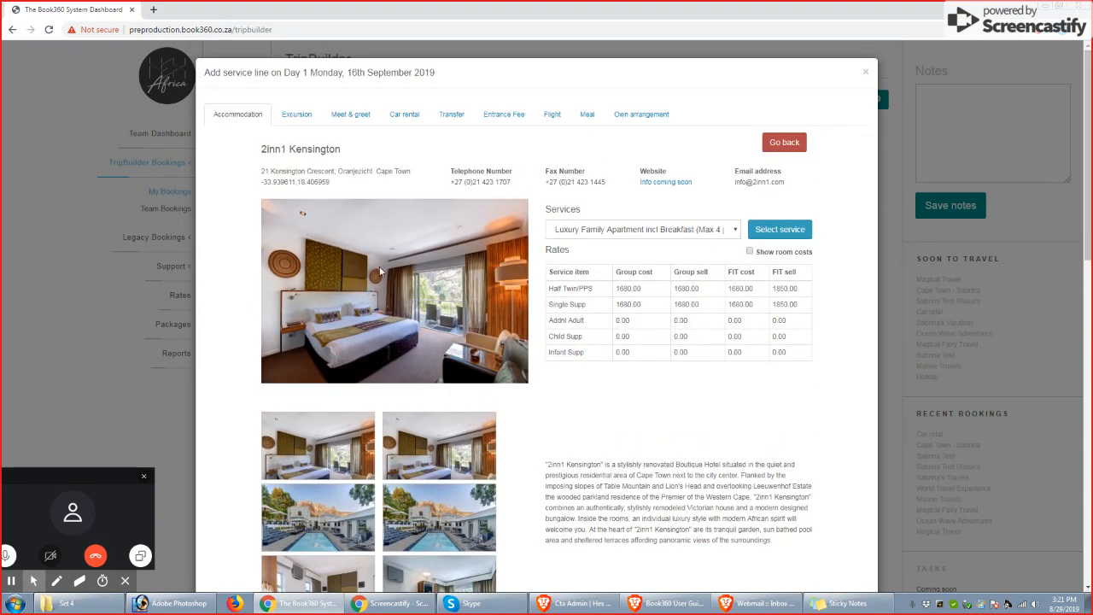
Choose the Luxury Room Bed & Breakfast service at 2inn1 Kensington for the accommodation line
left_click(718, 233)
left_click(631, 256)
left_click(698, 231)
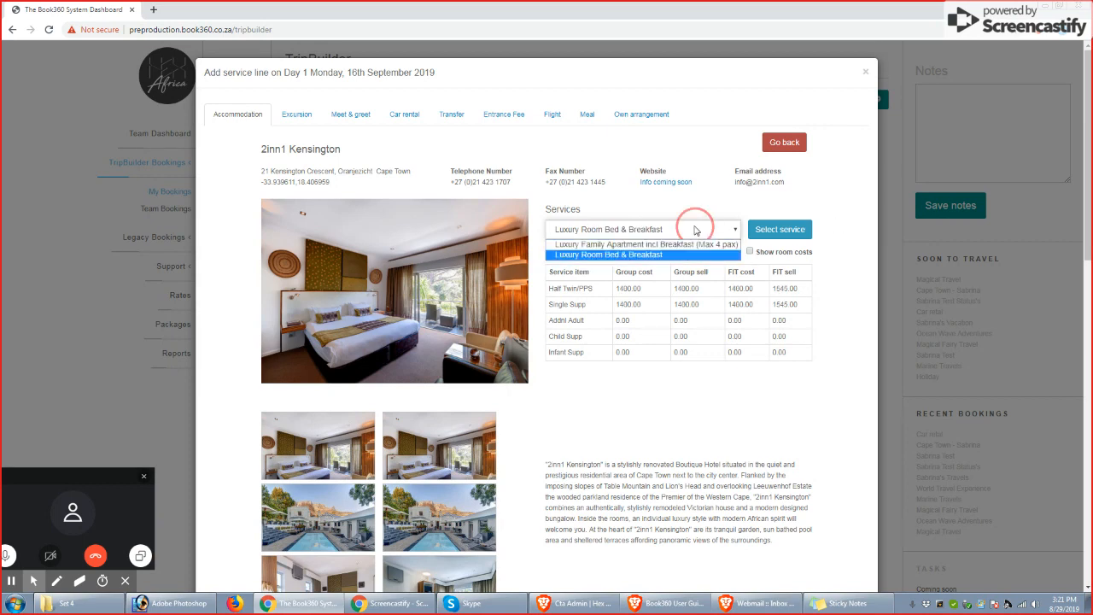
left_click(547, 209)
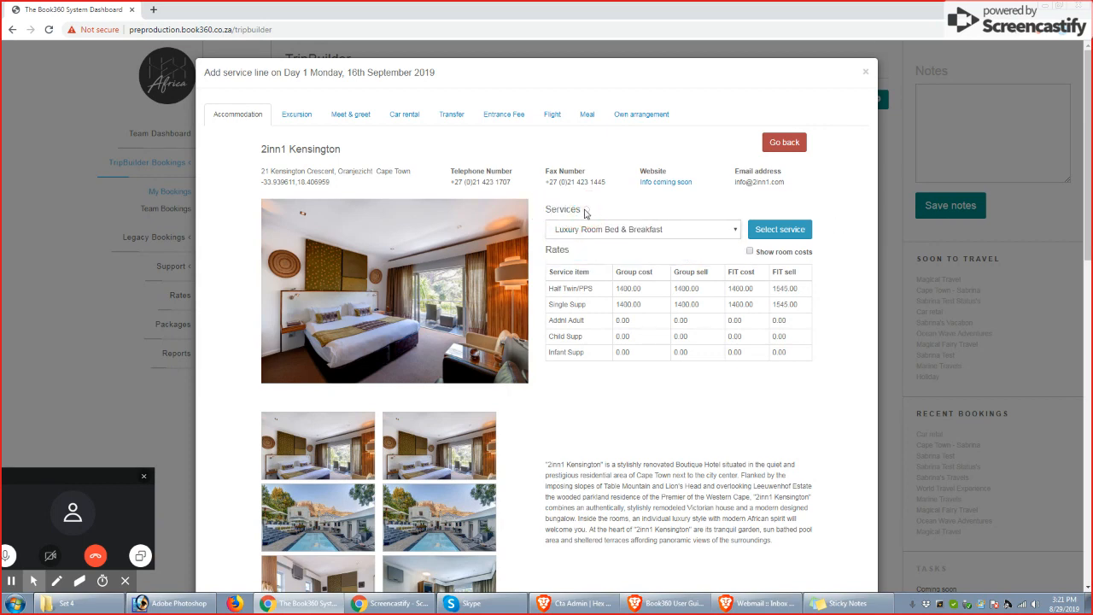
left_click(671, 232)
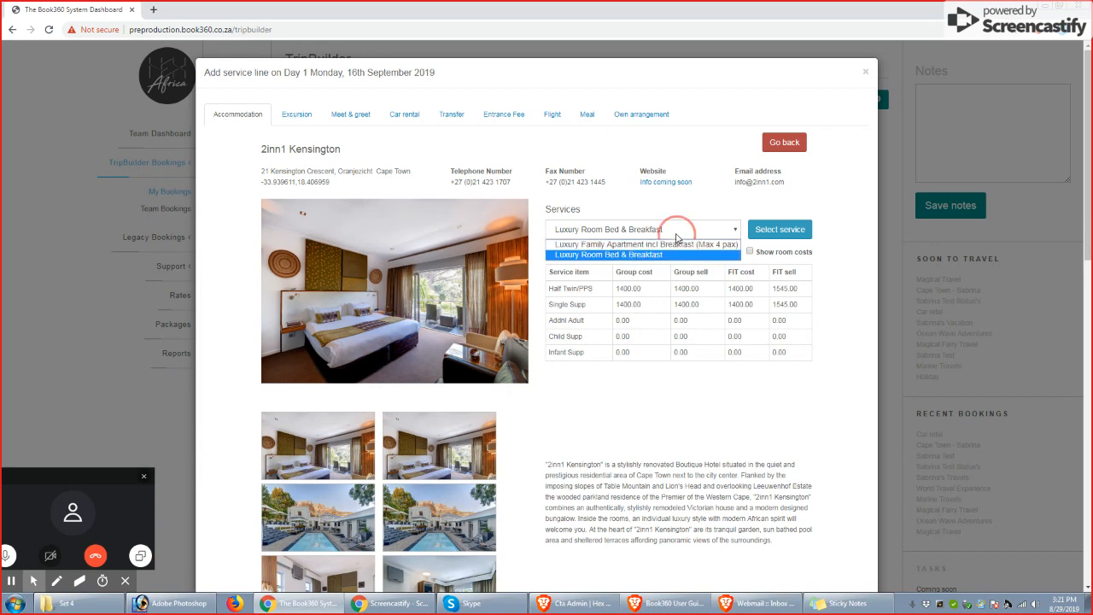
left_click(670, 230)
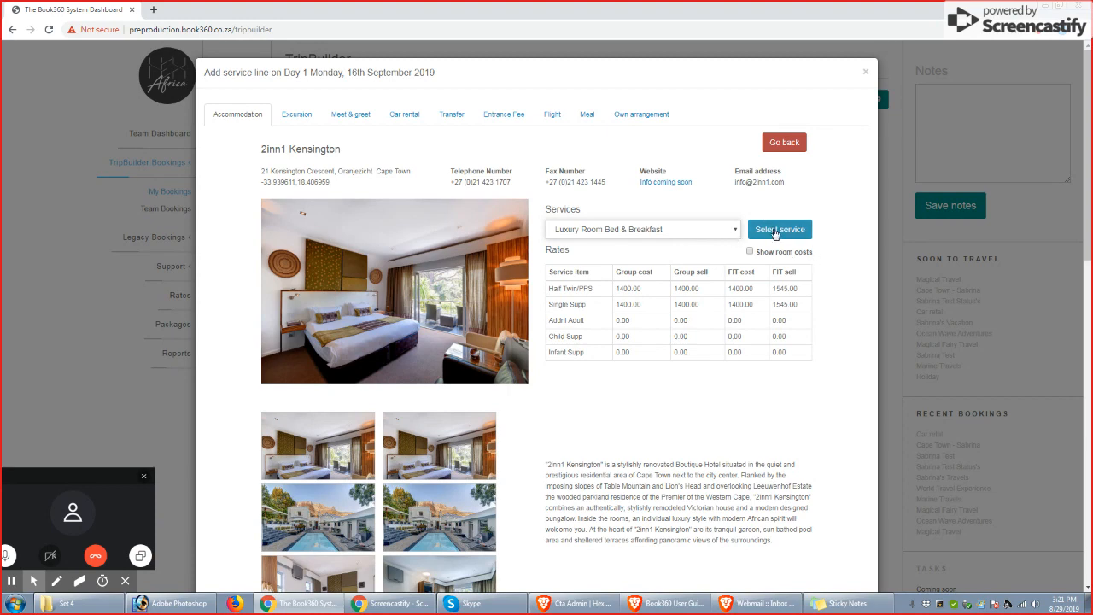
left_click(773, 232)
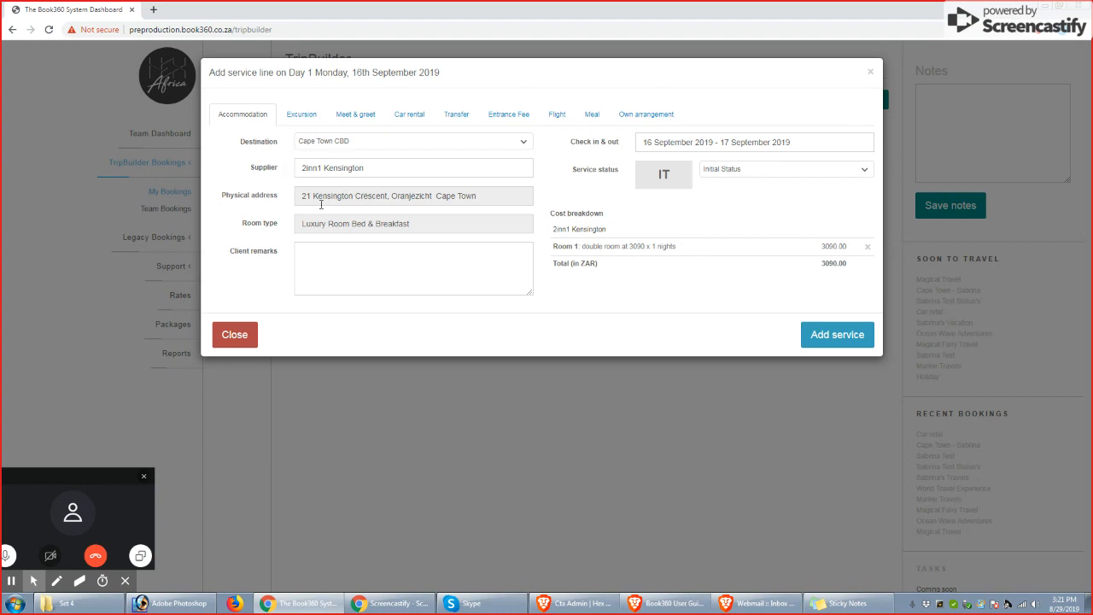
Review the room type, physical address and supplier suggestions of the Day 1 accommodation line
left_click_drag(302, 223, 415, 224)
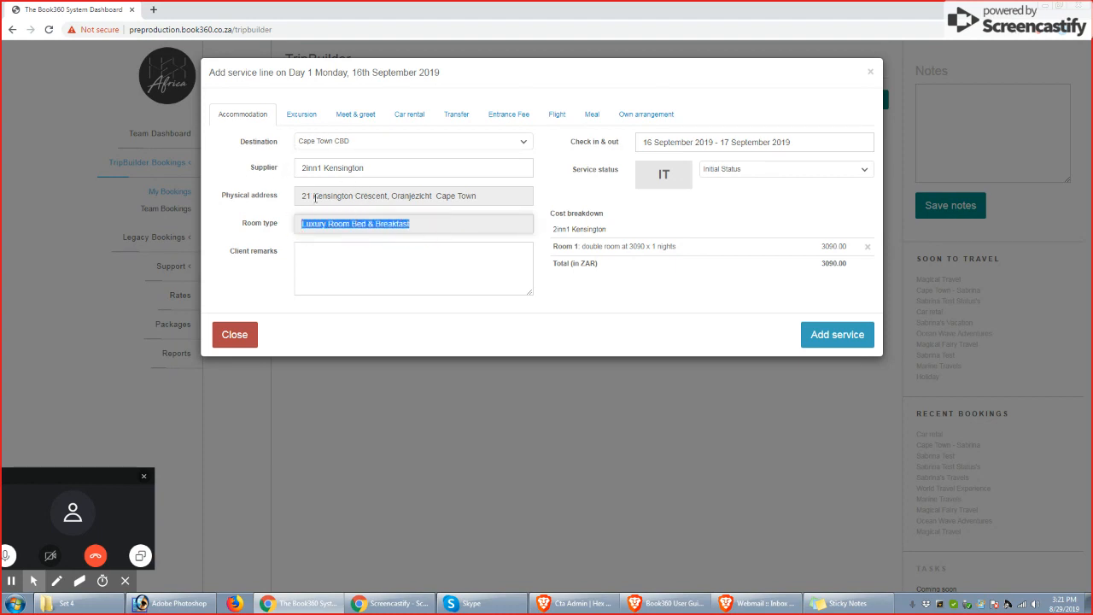
left_click_drag(314, 196, 435, 196)
left_click(324, 171)
left_click(379, 173)
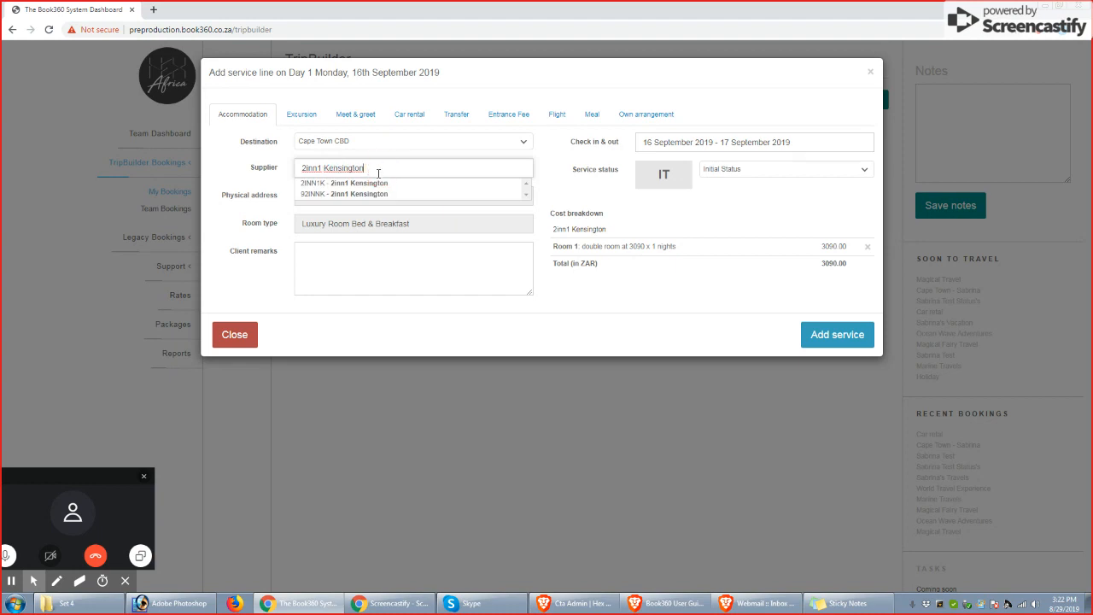
left_click(374, 254)
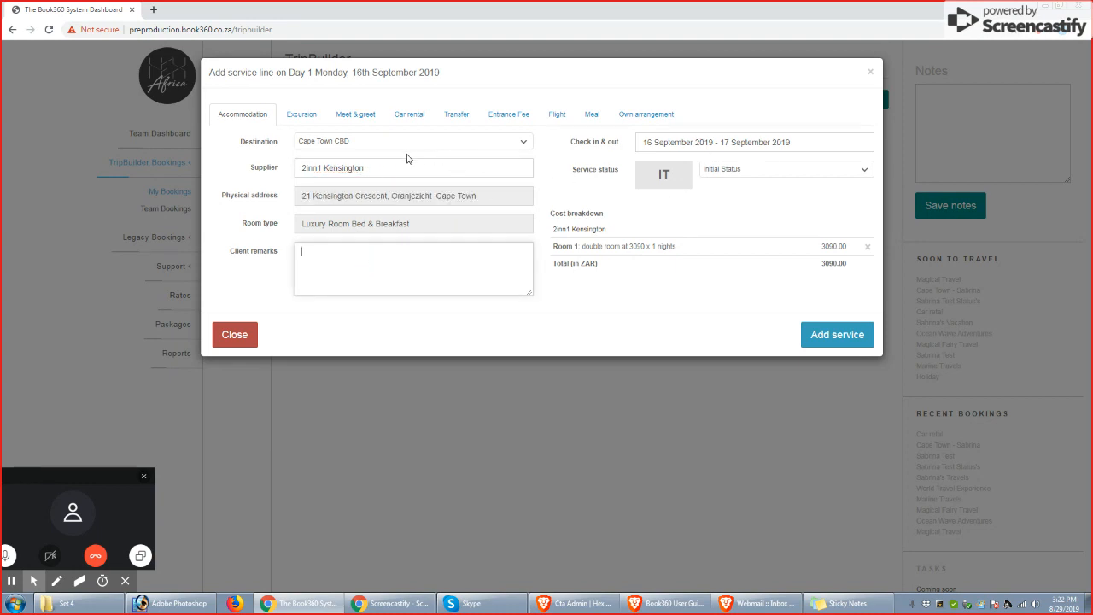
left_click(375, 168)
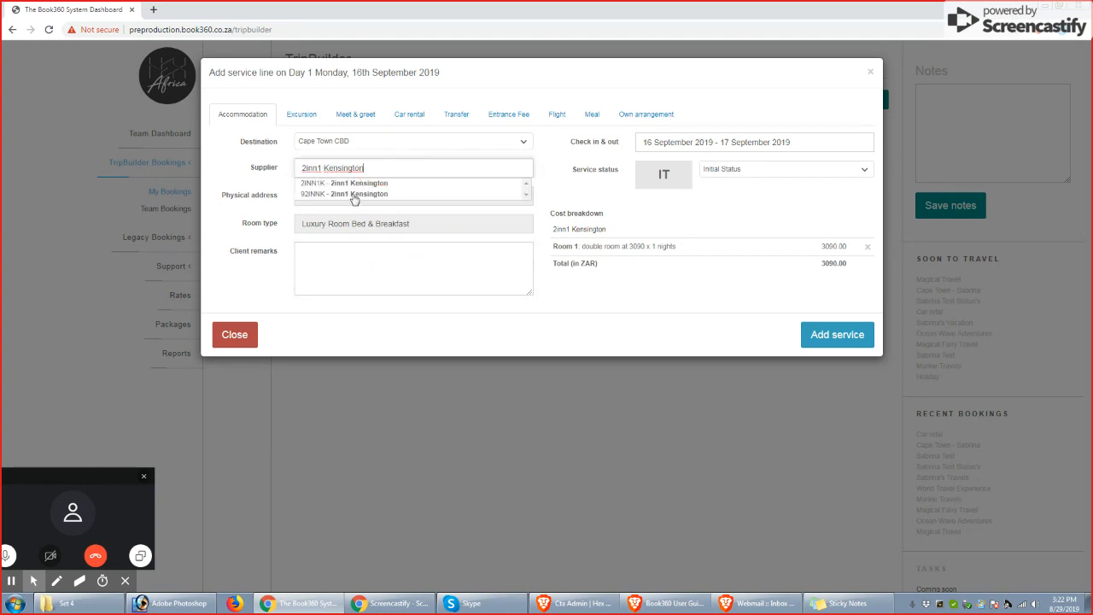
left_click(385, 246)
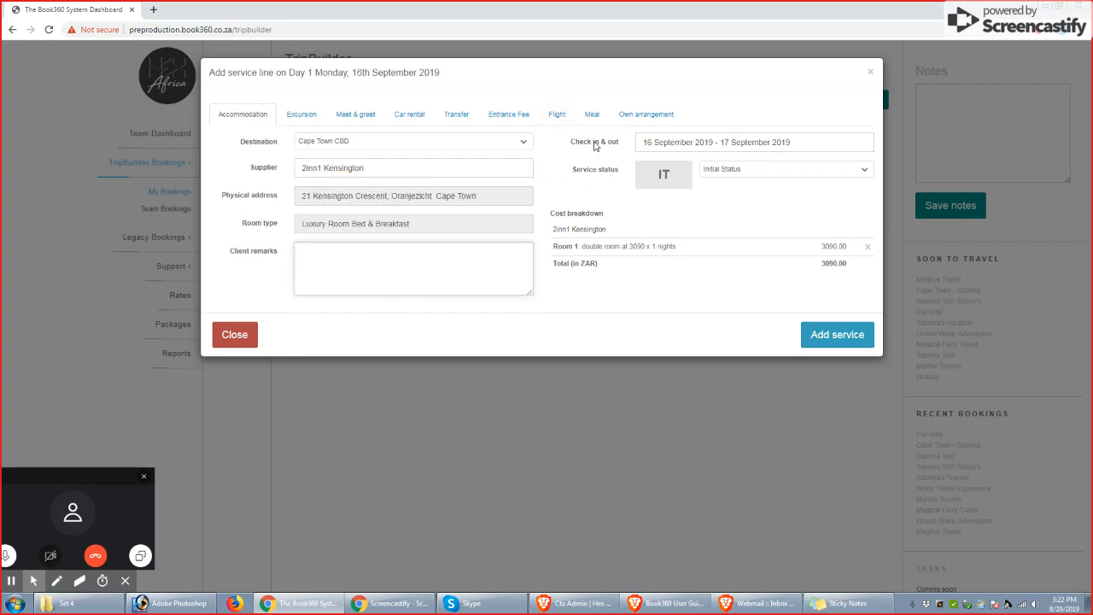
Check the accommodation's check-in and check-out dates and the available service status options
left_click(715, 143)
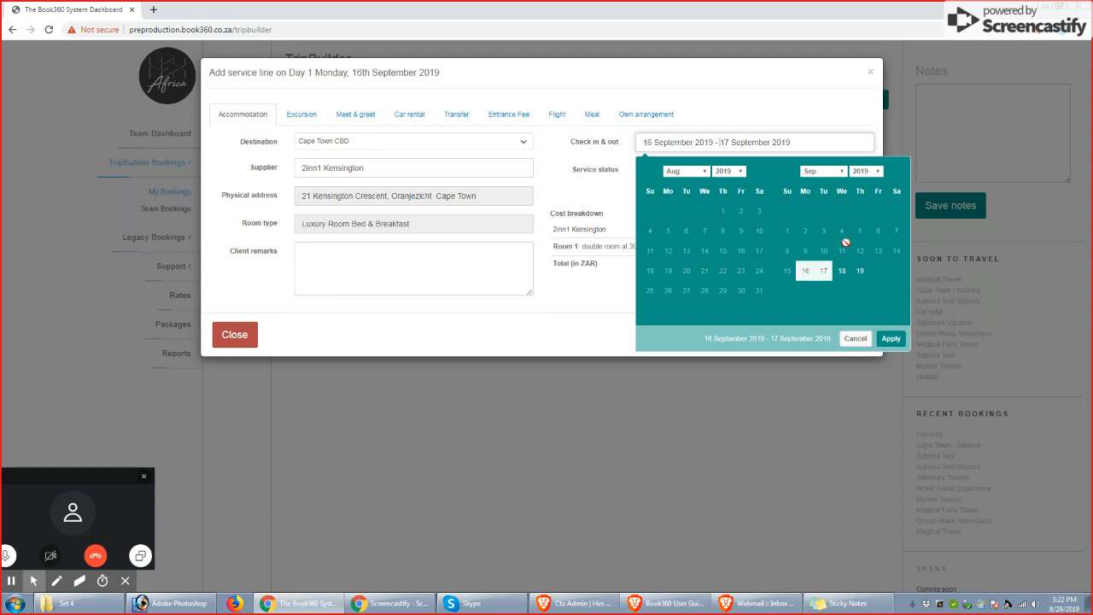
left_click(889, 339)
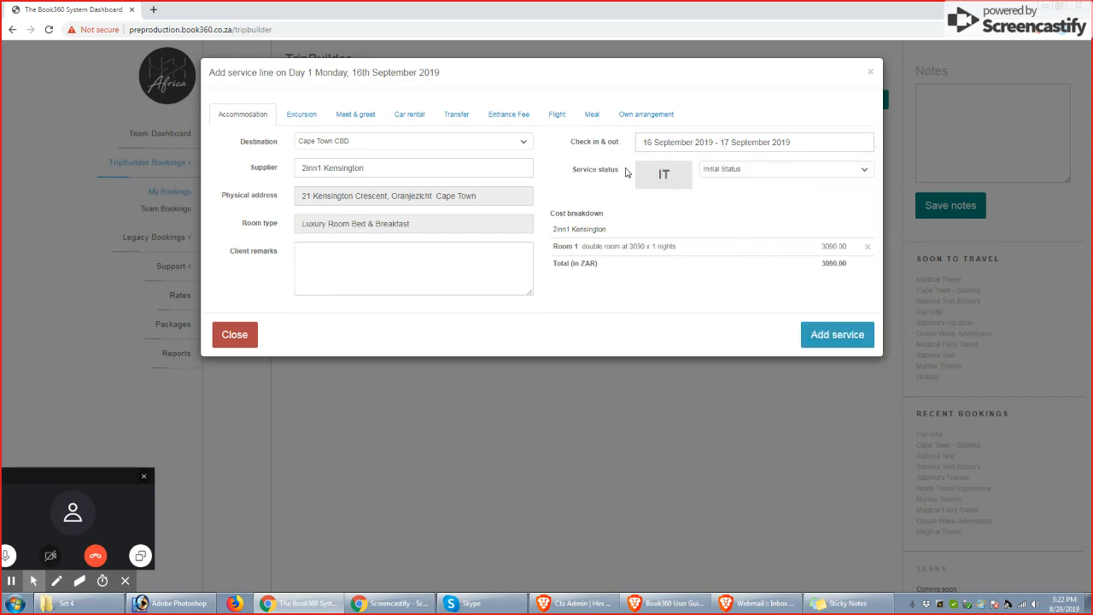
left_click(785, 173)
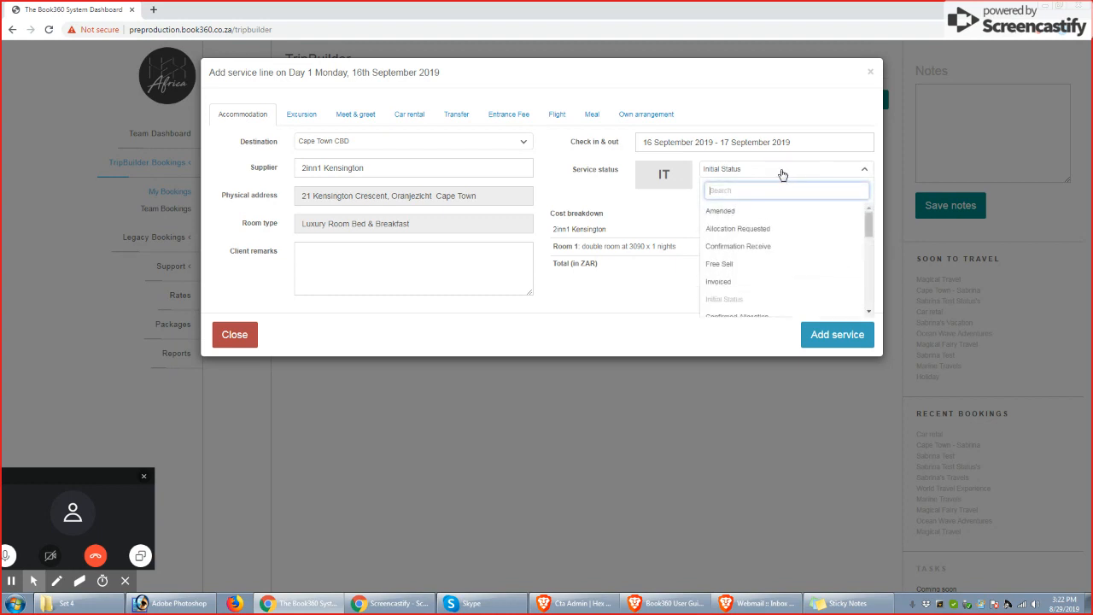
left_click(746, 171)
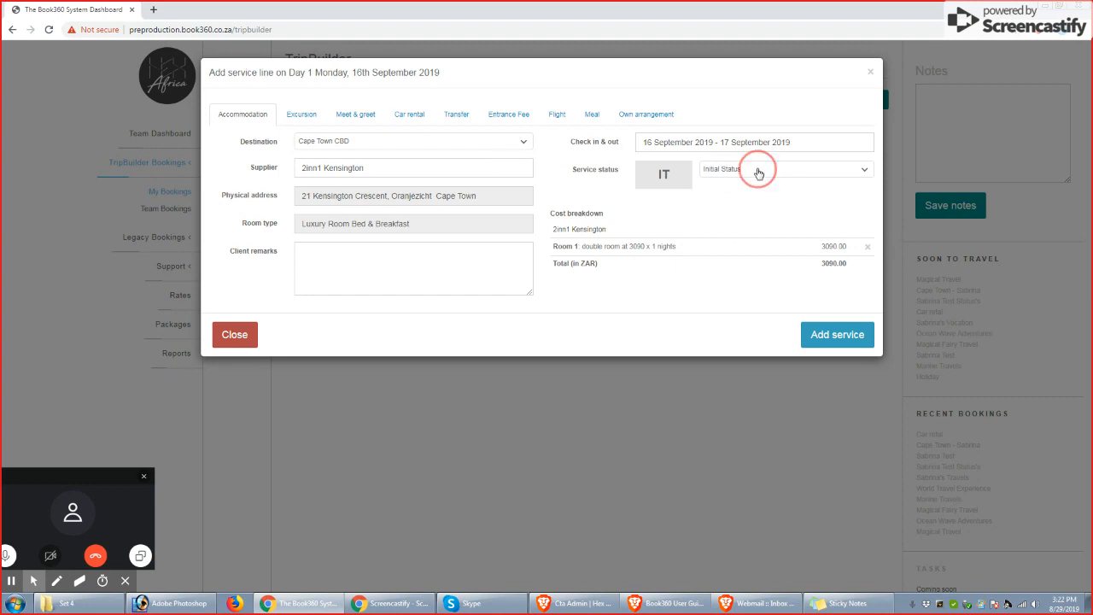
left_click(757, 173)
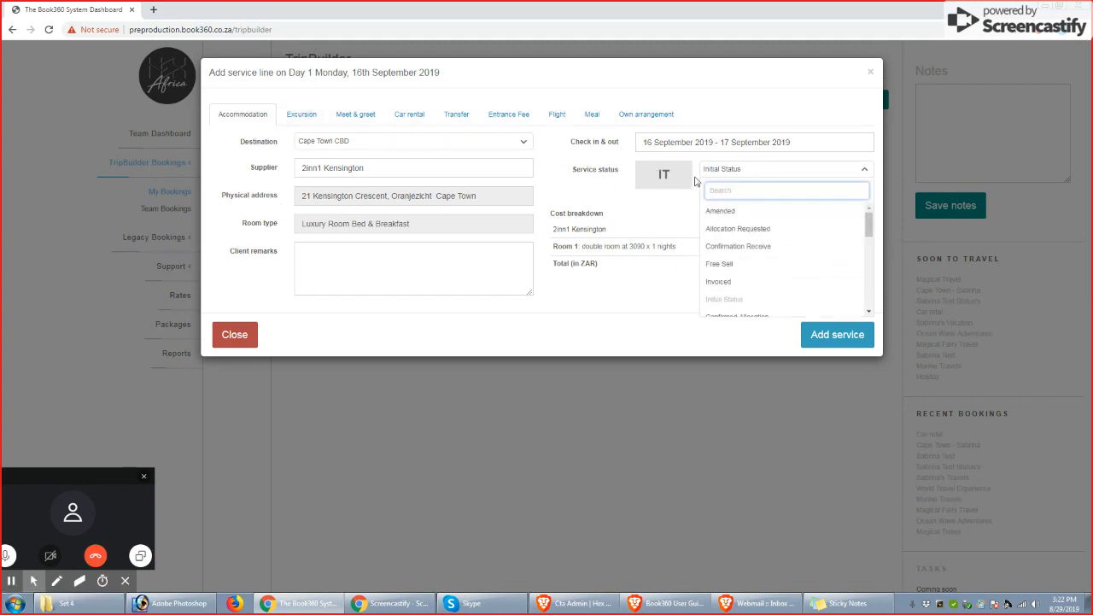
left_click(754, 173)
Enter "Water" as the client remark and add the 2inn1 Kensington accommodation service to Day 1
left_click(327, 261)
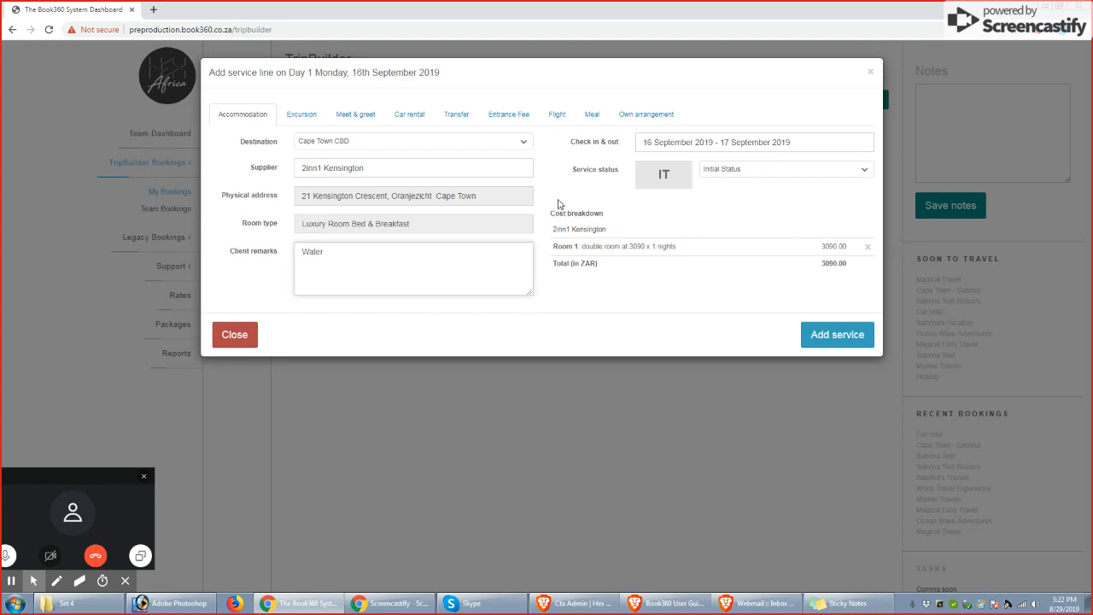
left_click_drag(553, 216, 702, 252)
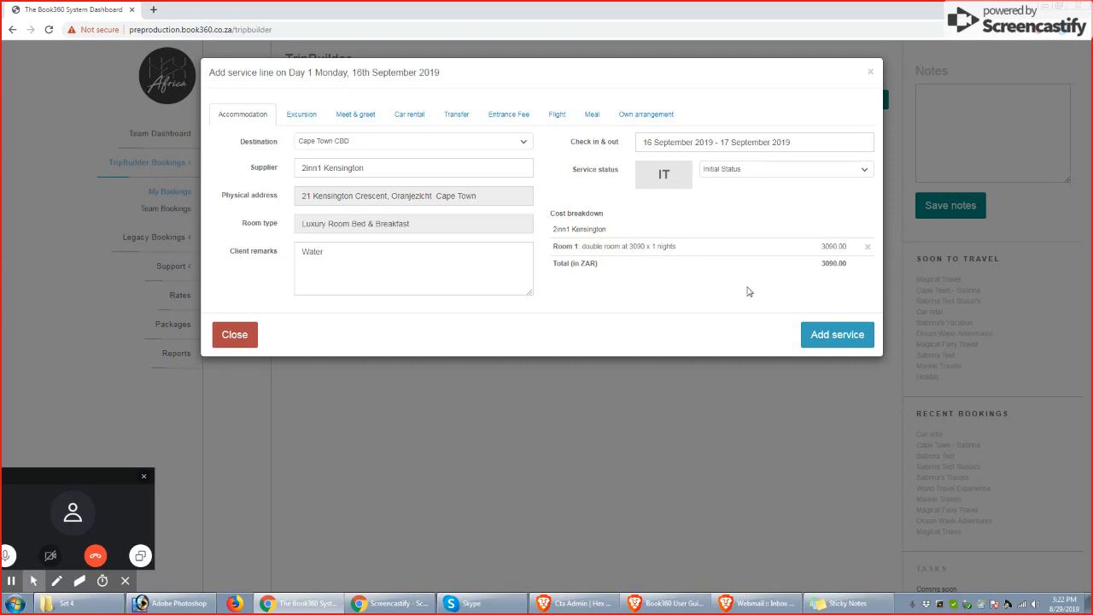
left_click(840, 338)
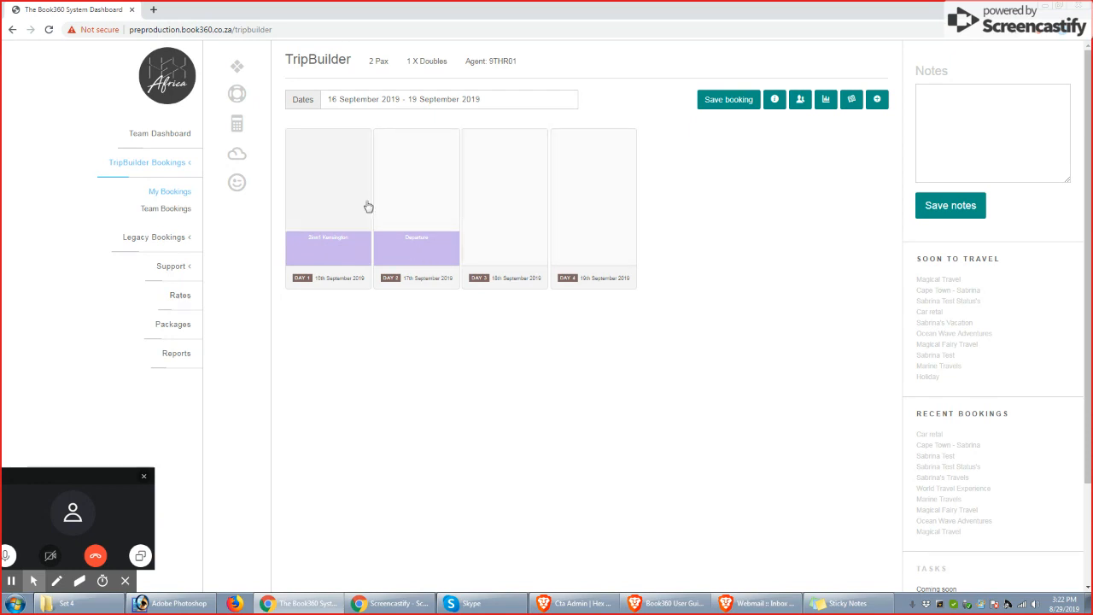
Open a new Day 2 service line, look through the excursion, meet & greet and car rental forms, and close it without adding anything
left_click(423, 181)
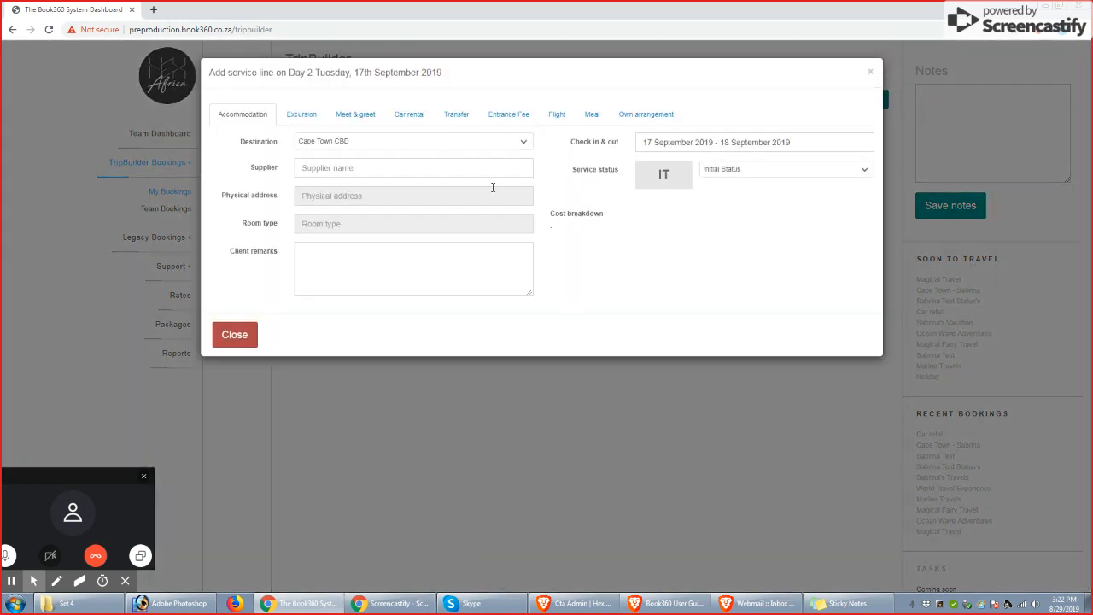
left_click(293, 117)
left_click(357, 114)
left_click(357, 114)
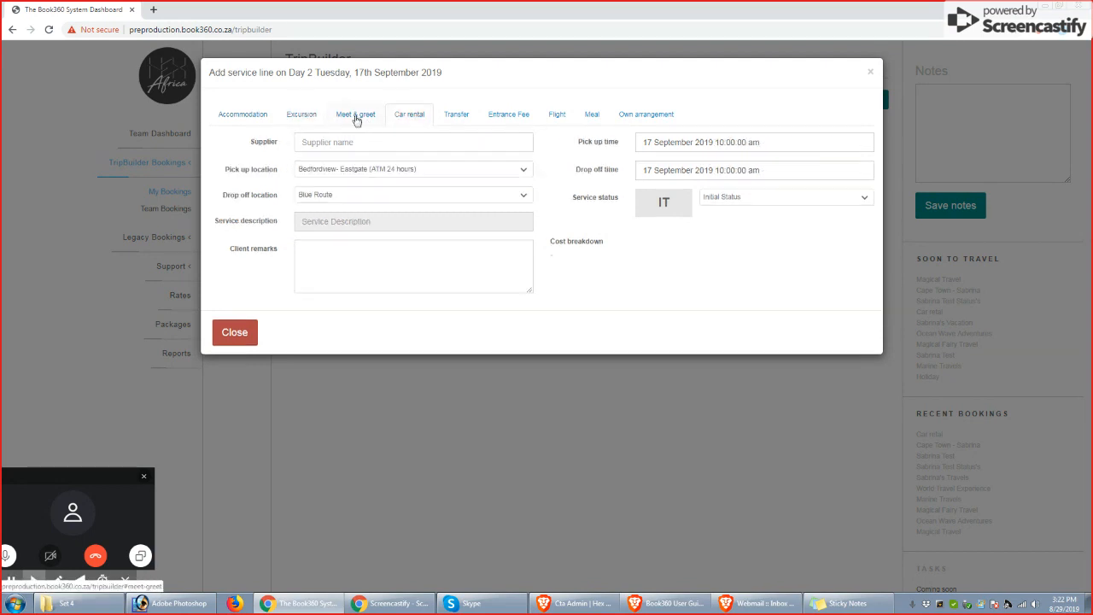
left_click(303, 115)
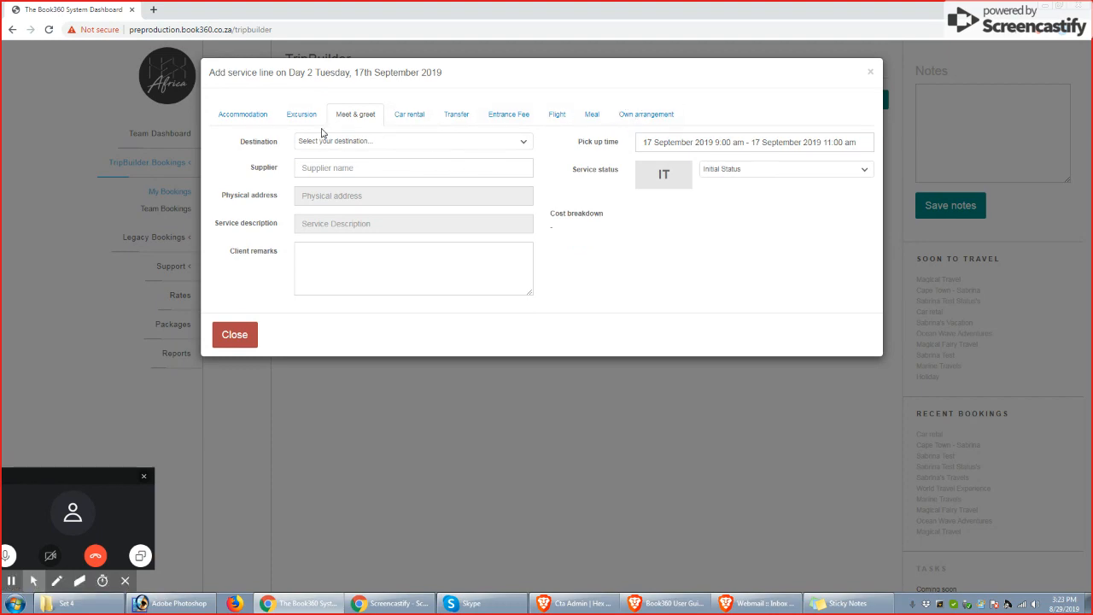
left_click(228, 337)
Open another Day 1 service line and view its meet & greet, excursion, transfer and car rental forms
left_click(344, 196)
left_click(358, 116)
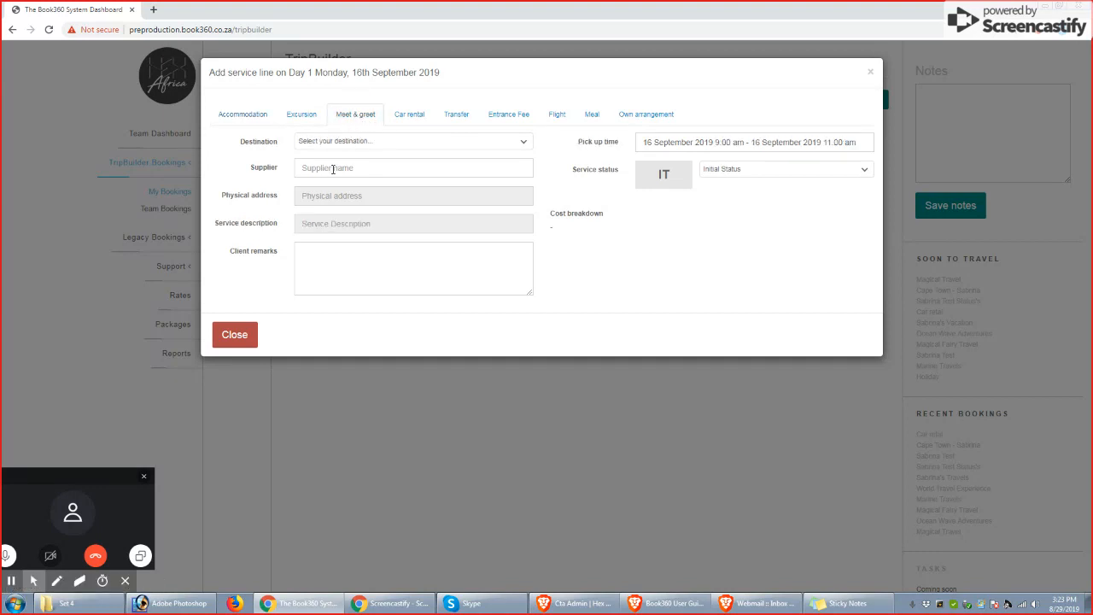
left_click(306, 117)
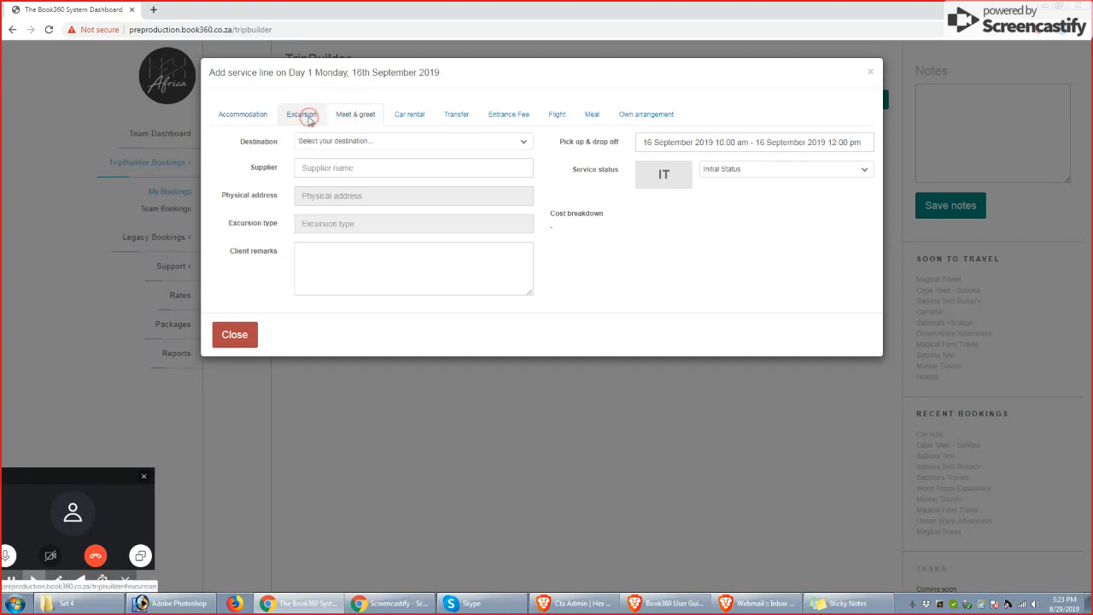
left_click(461, 120)
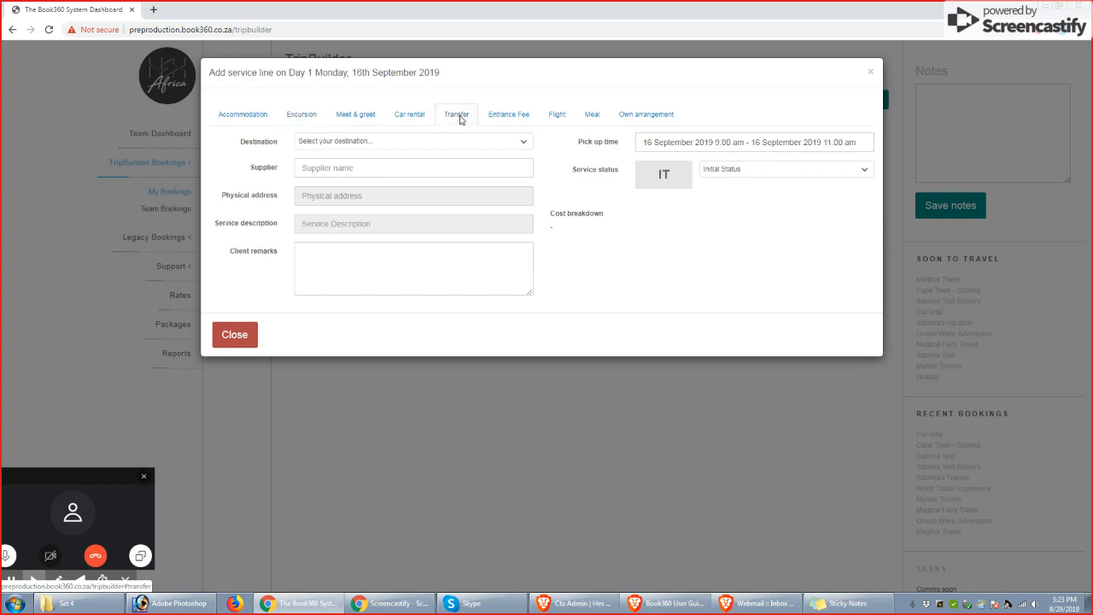
left_click(398, 118)
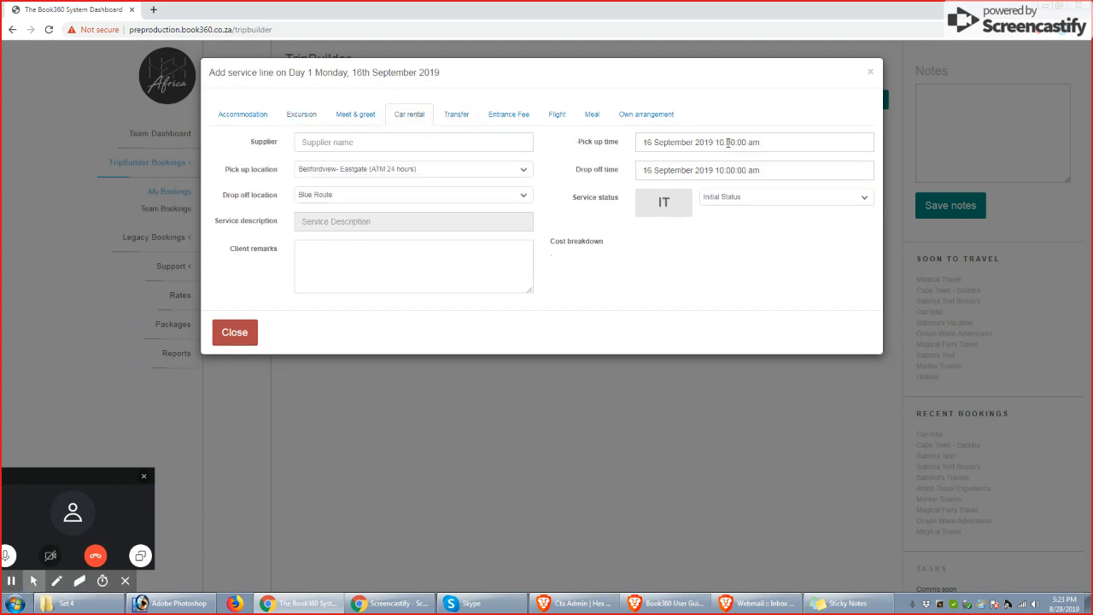
View the accommodation form's check-in and check-out calendar and apply its existing dates
left_click(243, 117)
left_click(683, 141)
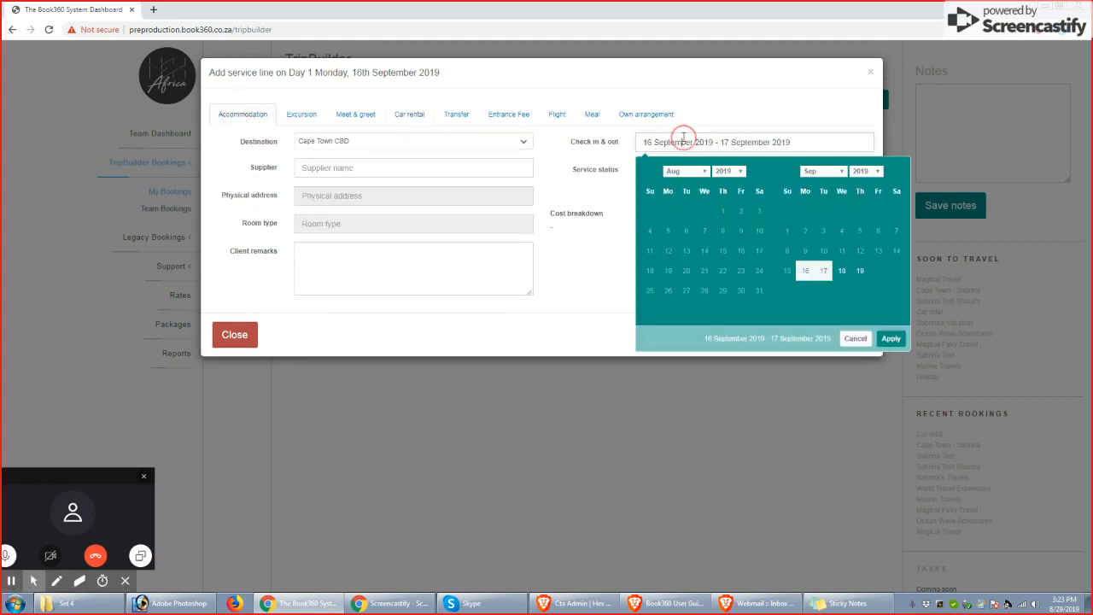
left_click(891, 338)
key("Return")
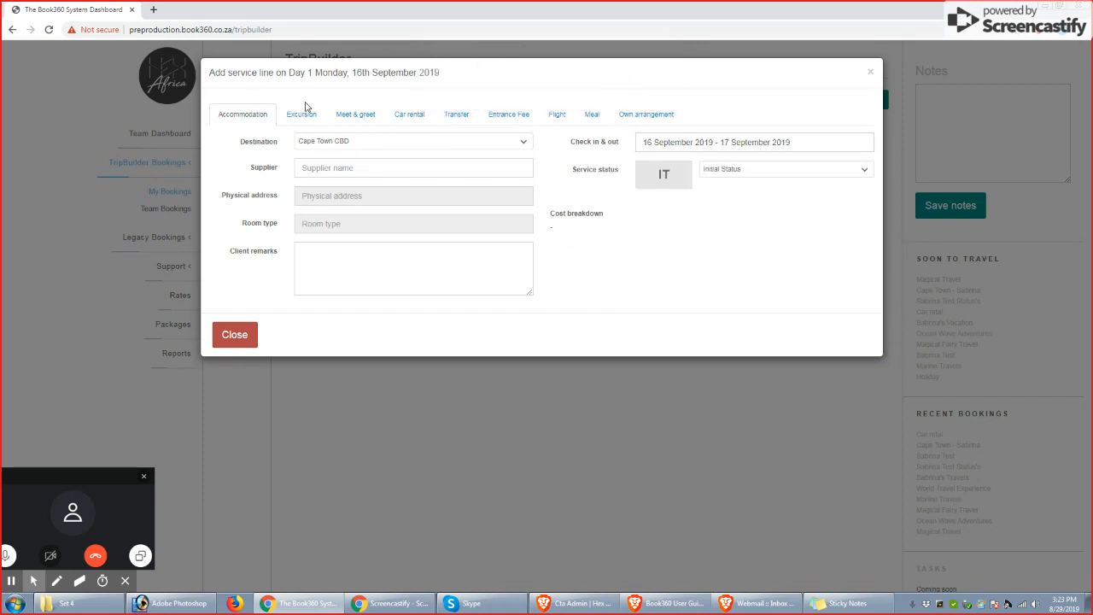
Choose Advantage Tours as the Day 1 excursion supplier and select its St Lucia Hippo and Crocodile Estuary Boat Cruise service
left_click(302, 115)
left_click(318, 168)
type("afva")
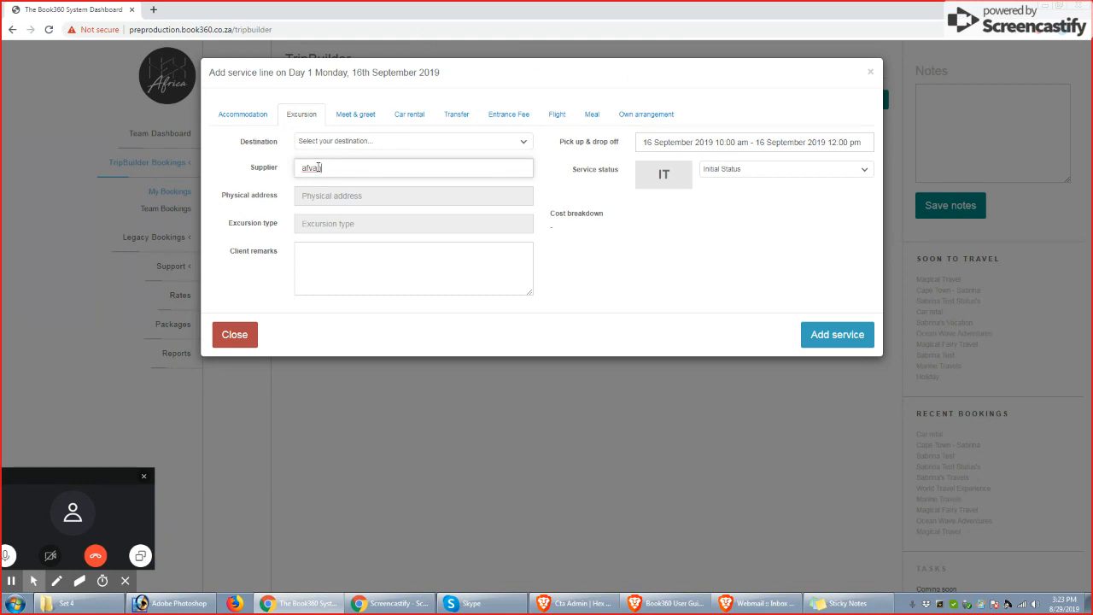
key("BackSpace")
key("BackSpace")
type("da")
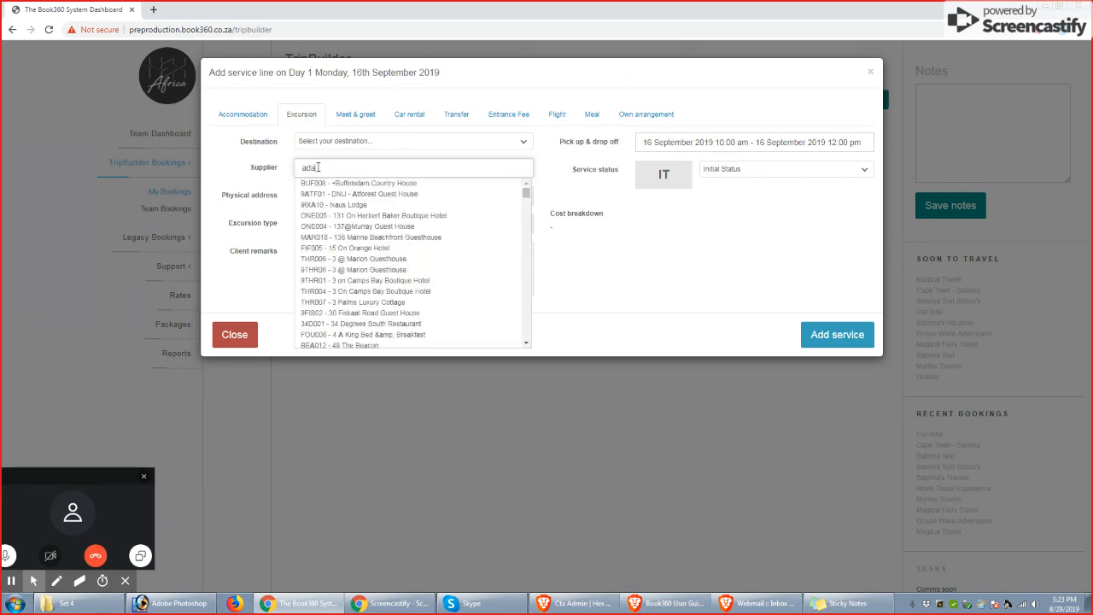
key("BackSpace")
type("v")
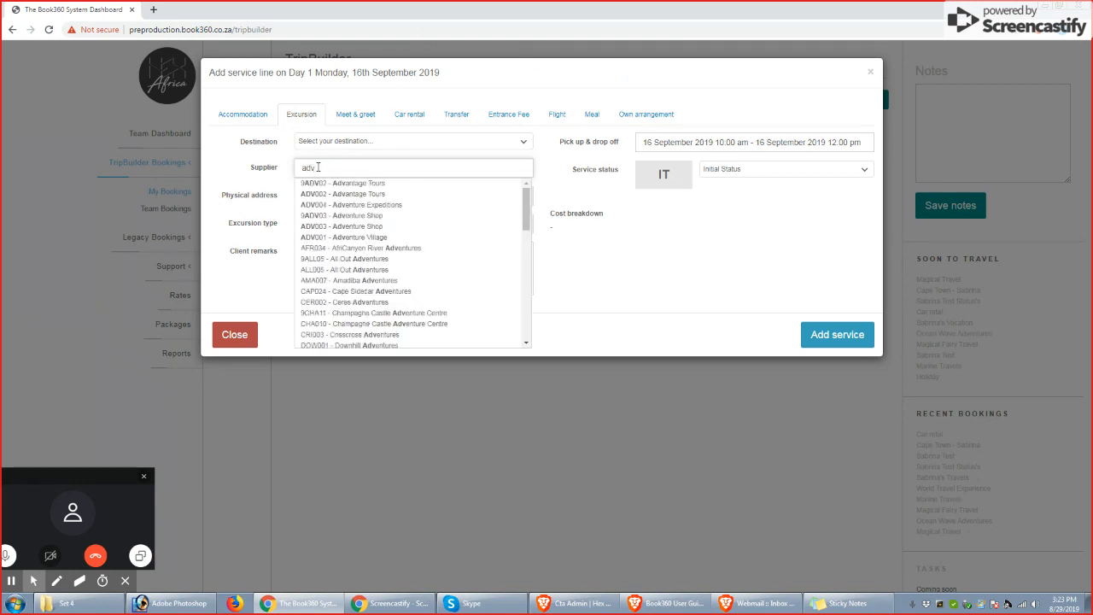
left_click(335, 195)
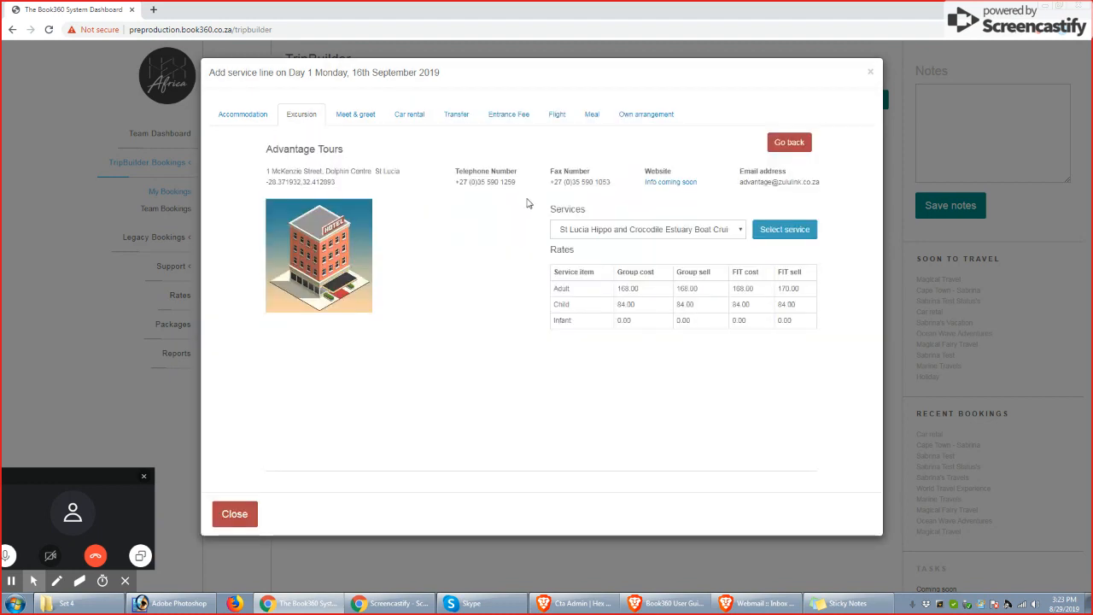
left_click(734, 229)
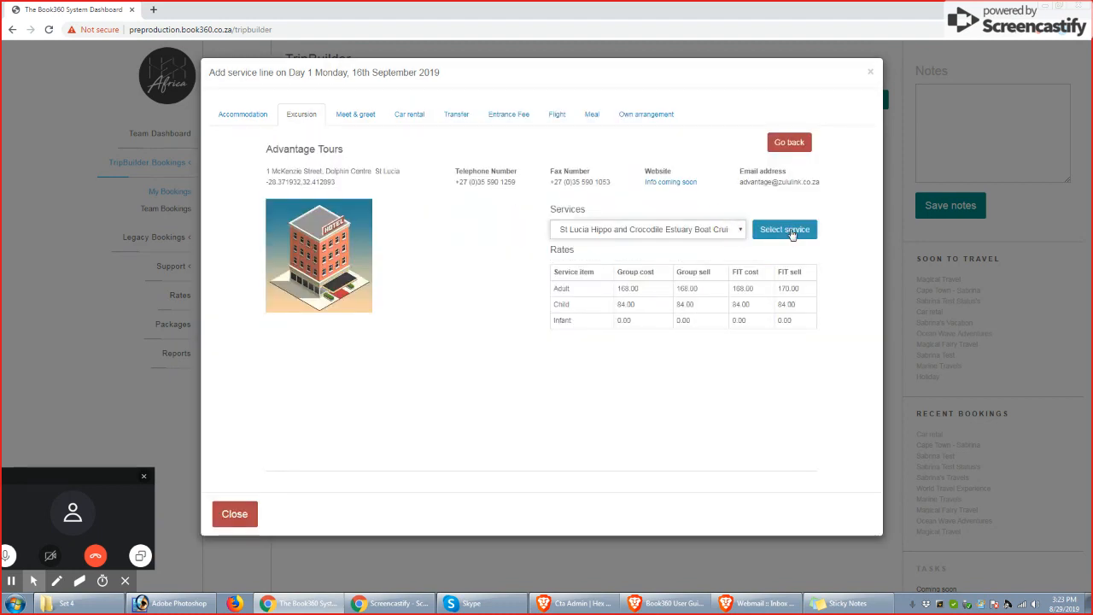
left_click(784, 229)
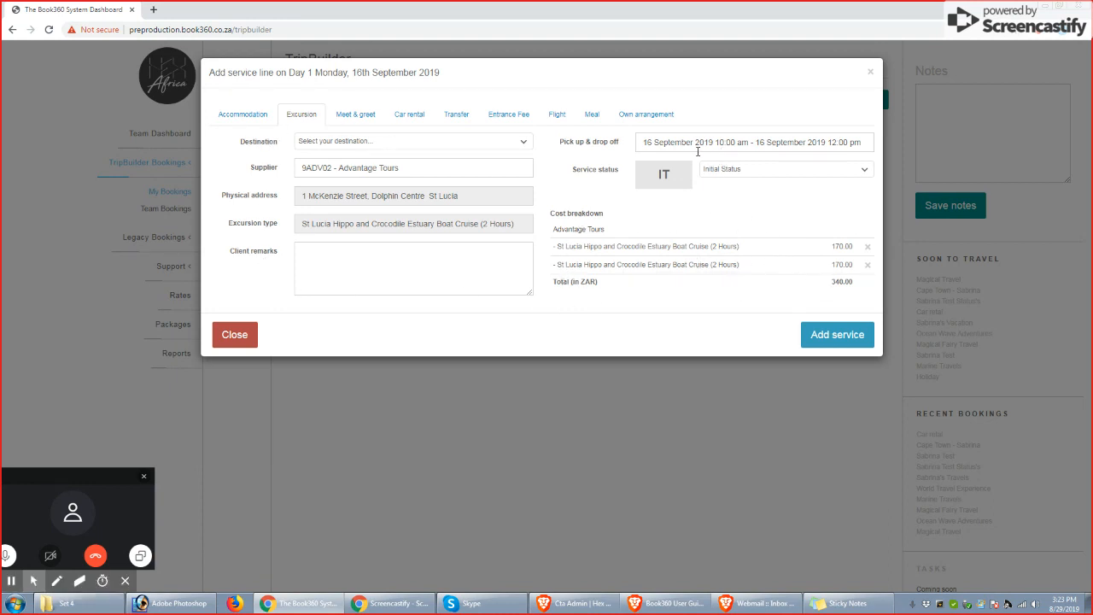
Set the excursion's pick-up to 8:00 am and drop-off to 10:00 pm, and add the service to Day 1
left_click(745, 144)
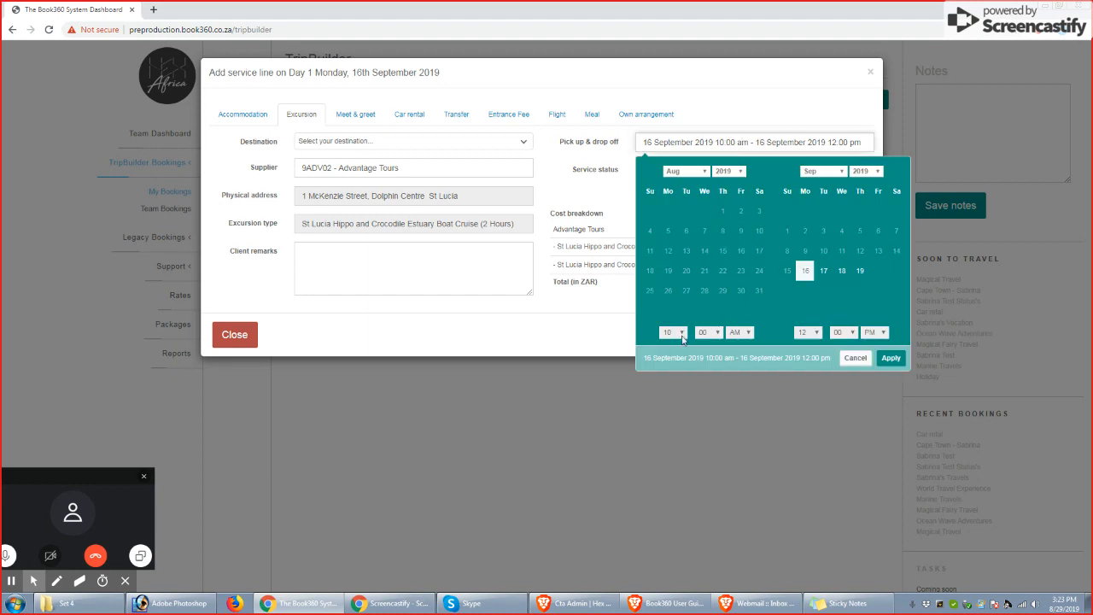
left_click(682, 333)
left_click(668, 405)
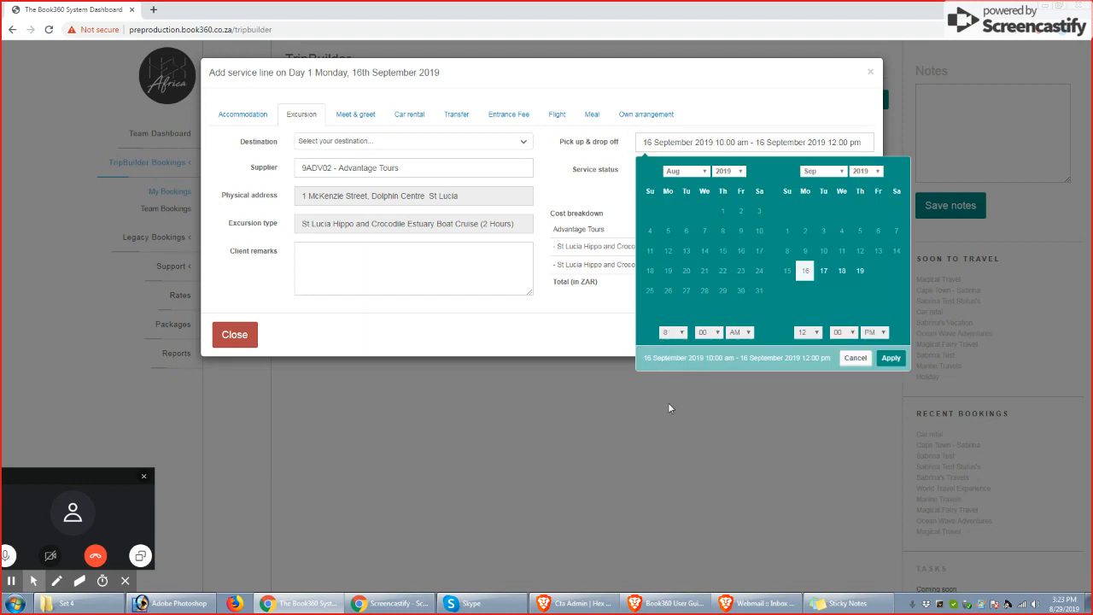
left_click(808, 332)
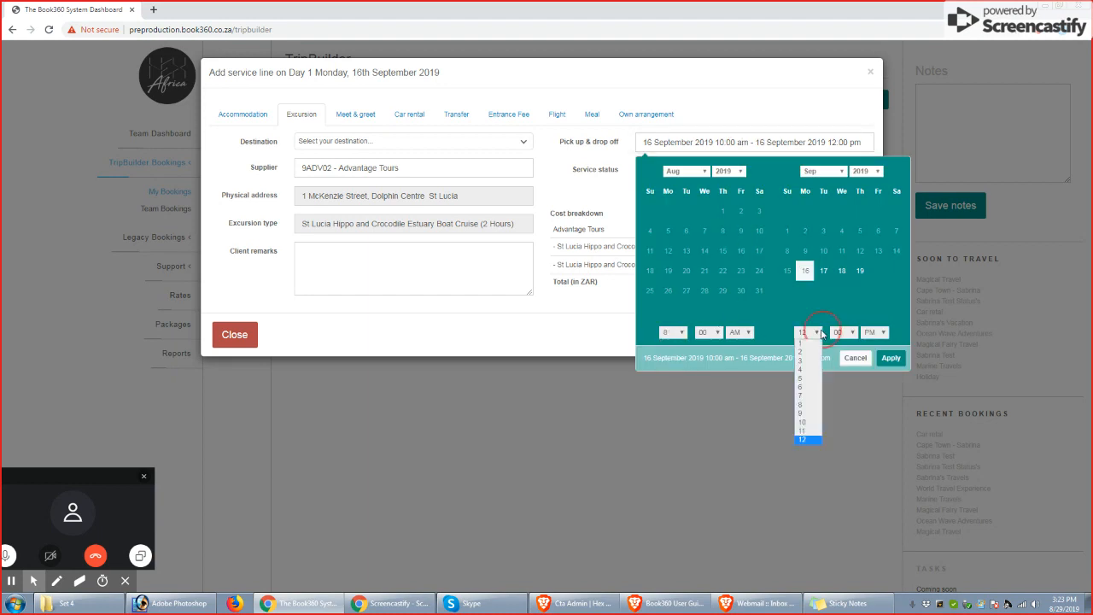
left_click(806, 423)
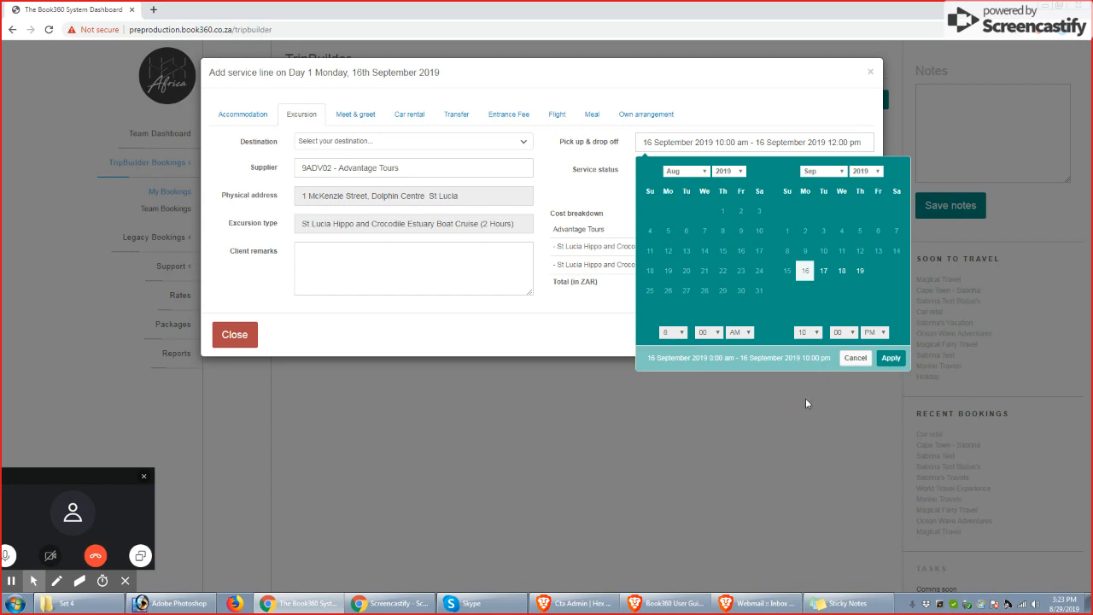
left_click(890, 359)
left_click(827, 345)
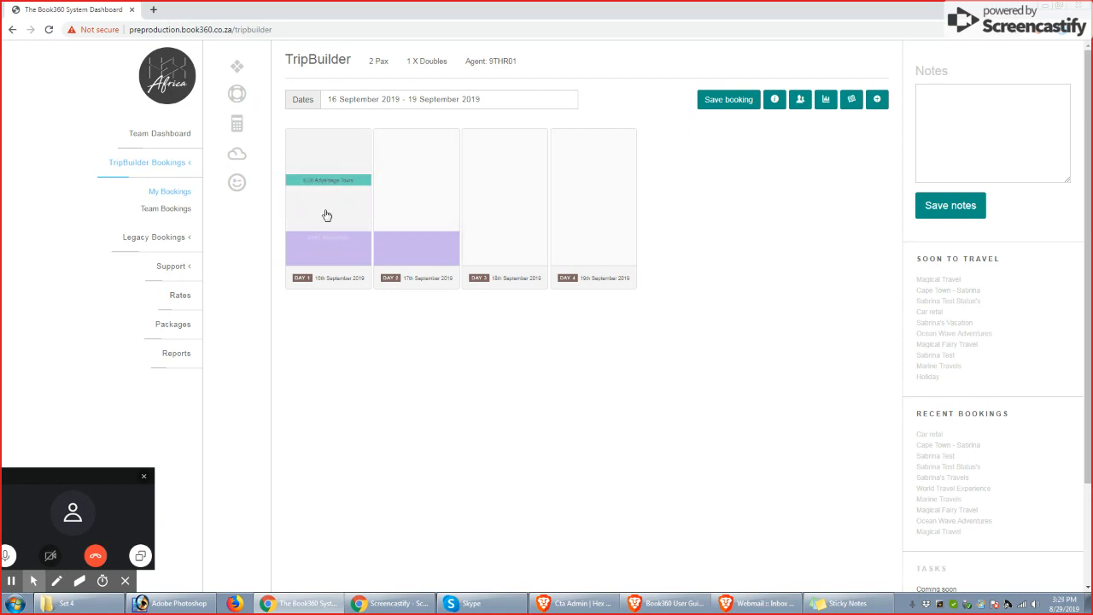
Start a Day 2 car rental with supplier Bidvest Car Rental and select the Class 1F EBMN SuperCover service
left_click(431, 186)
left_click(409, 115)
left_click(338, 143)
type("bid")
key("Down")
key("Down")
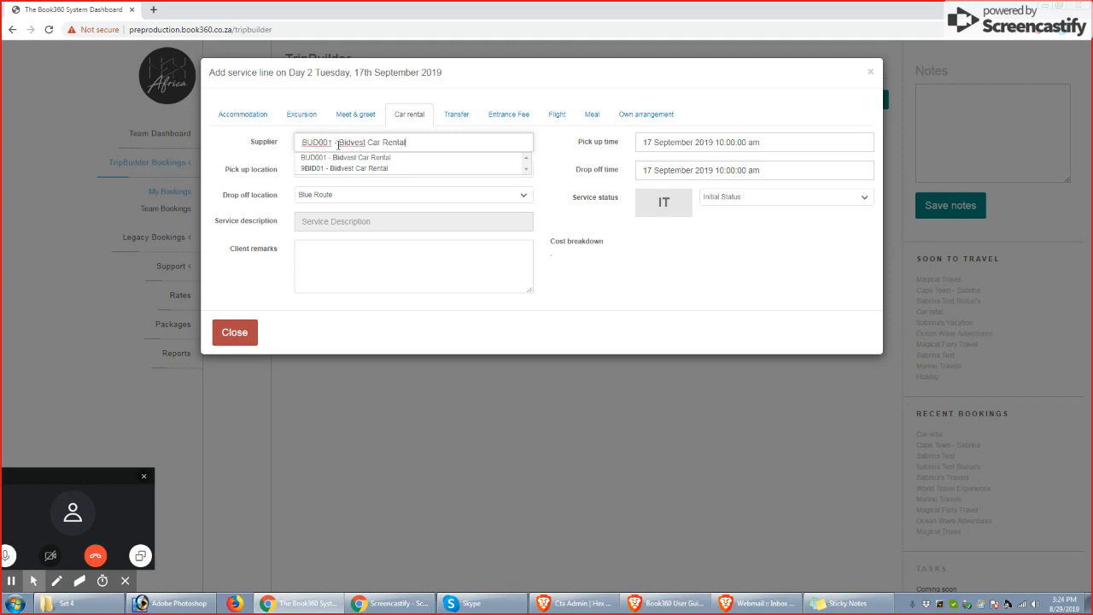
key("Return")
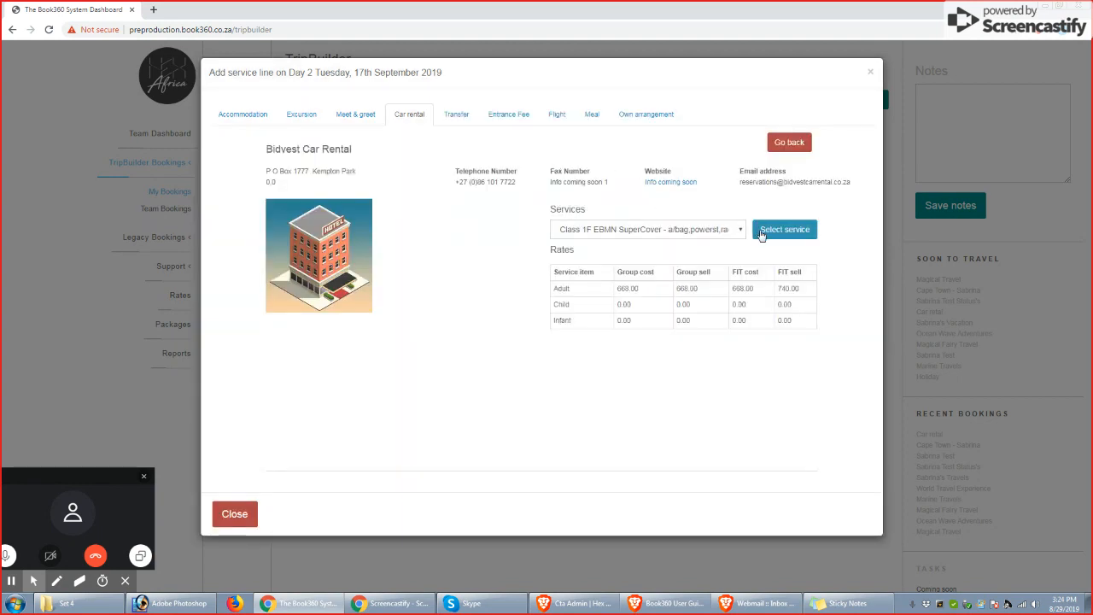
left_click(782, 236)
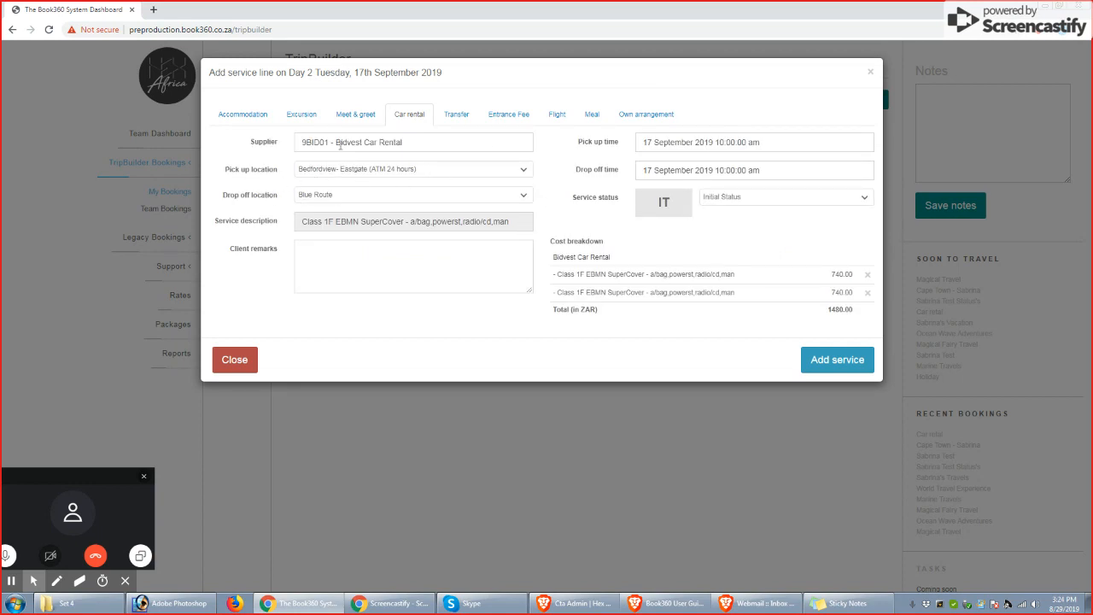
Review the car rental's pick-up and drop-off locations and look at the drop-off calendar without changing it
left_click_drag(240, 170, 278, 171)
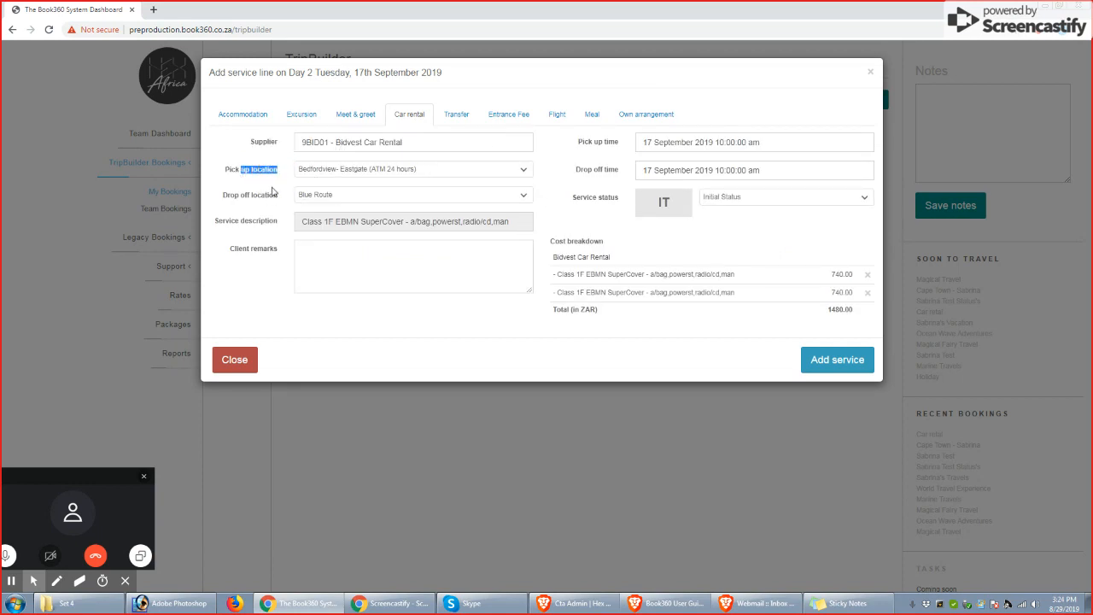
left_click(230, 201)
left_click(661, 165)
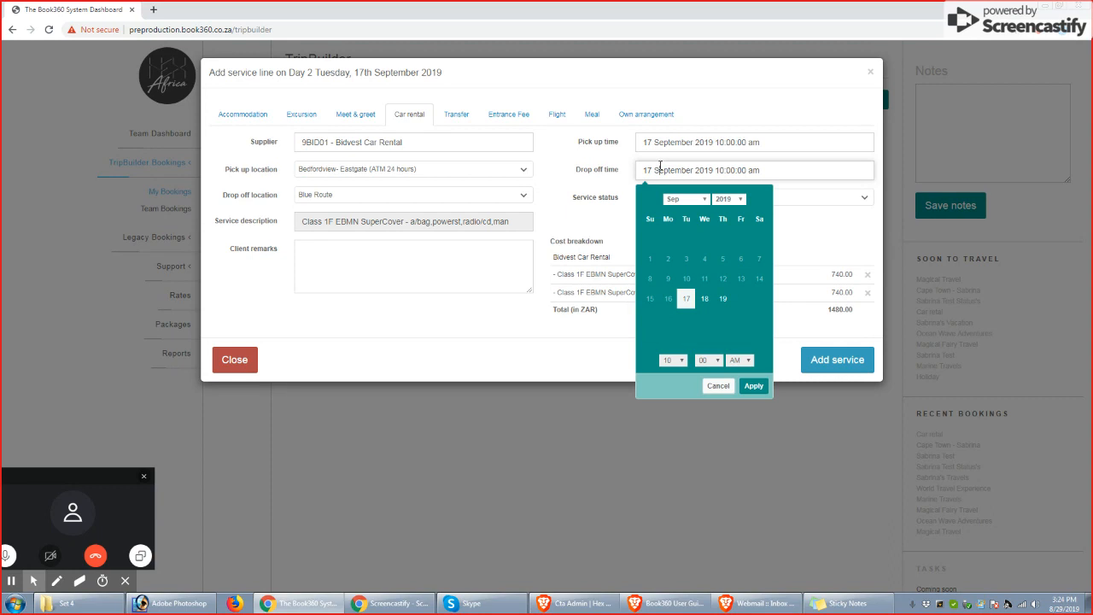
left_click(718, 388)
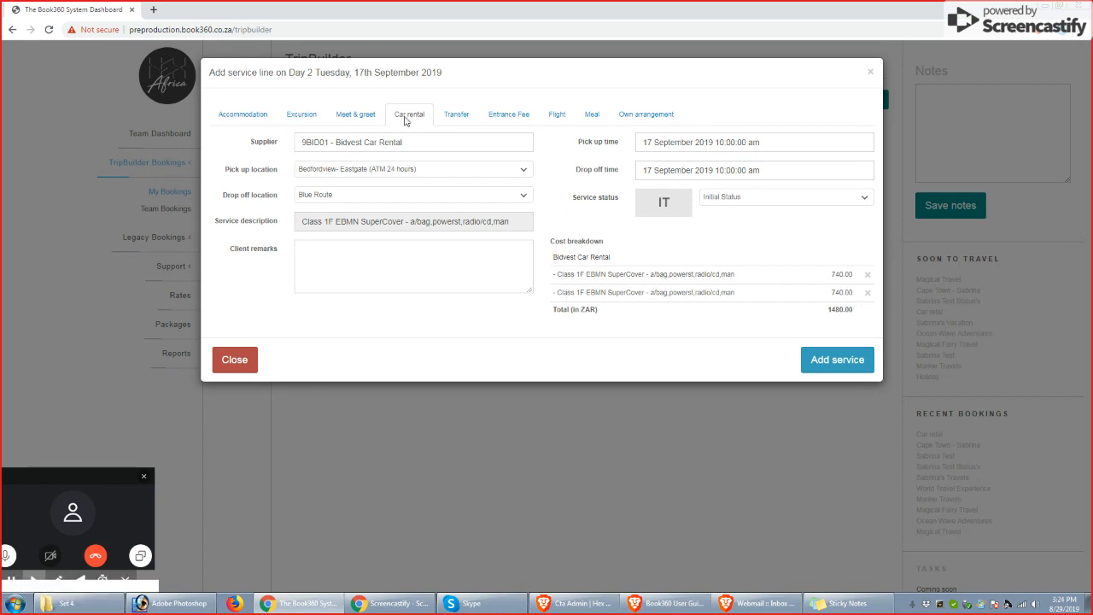
Remove the duplicate SuperCover cost line, set the drop-off date to 19 September 2019, and add the car rental service
left_click(867, 295)
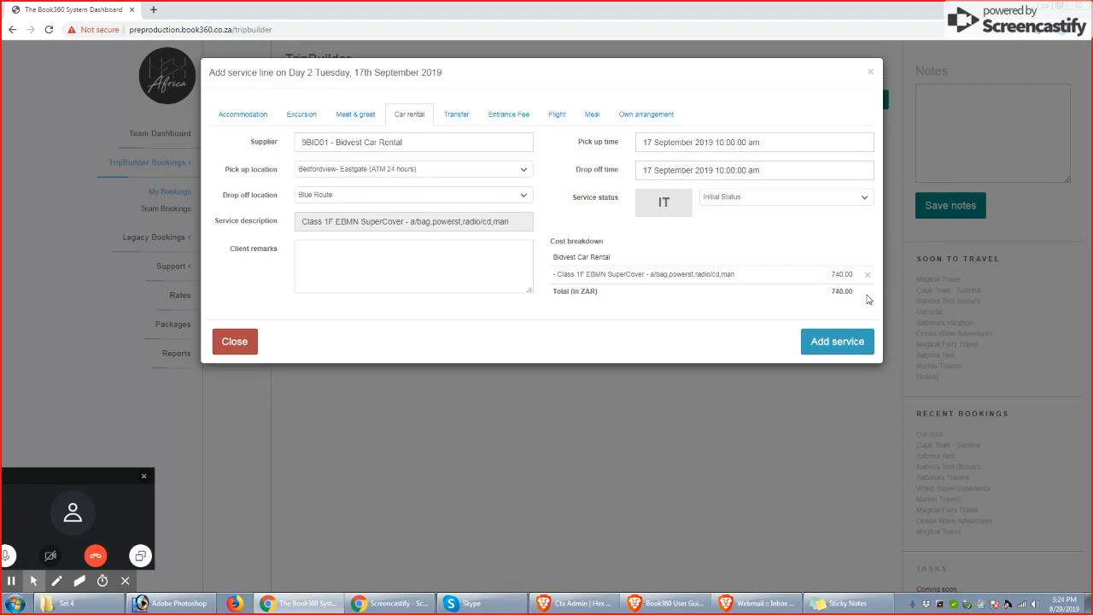
left_click(690, 169)
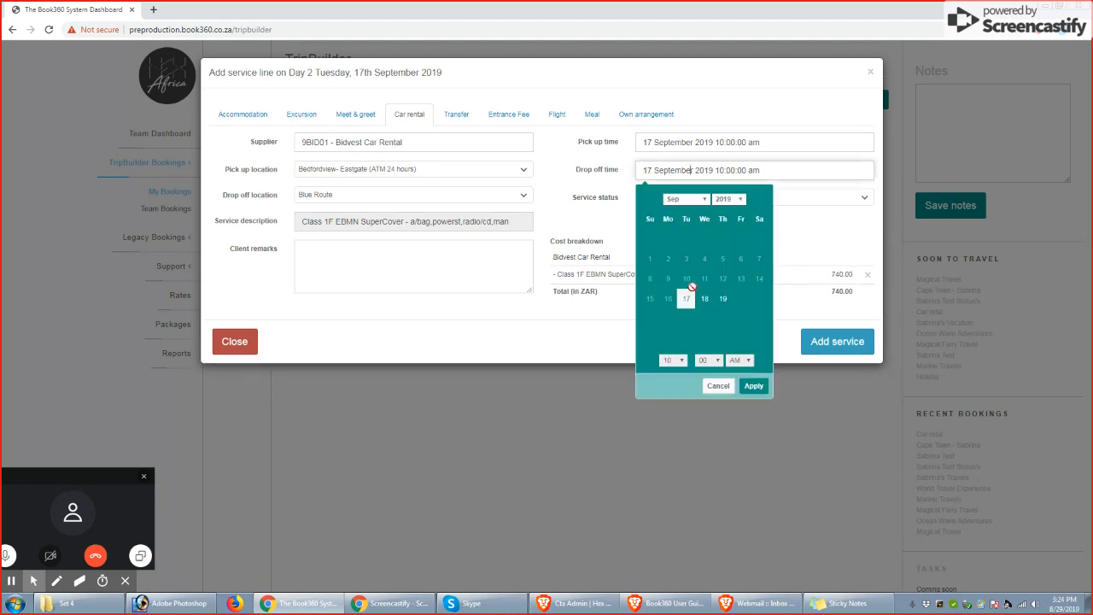
left_click(725, 299)
left_click(753, 386)
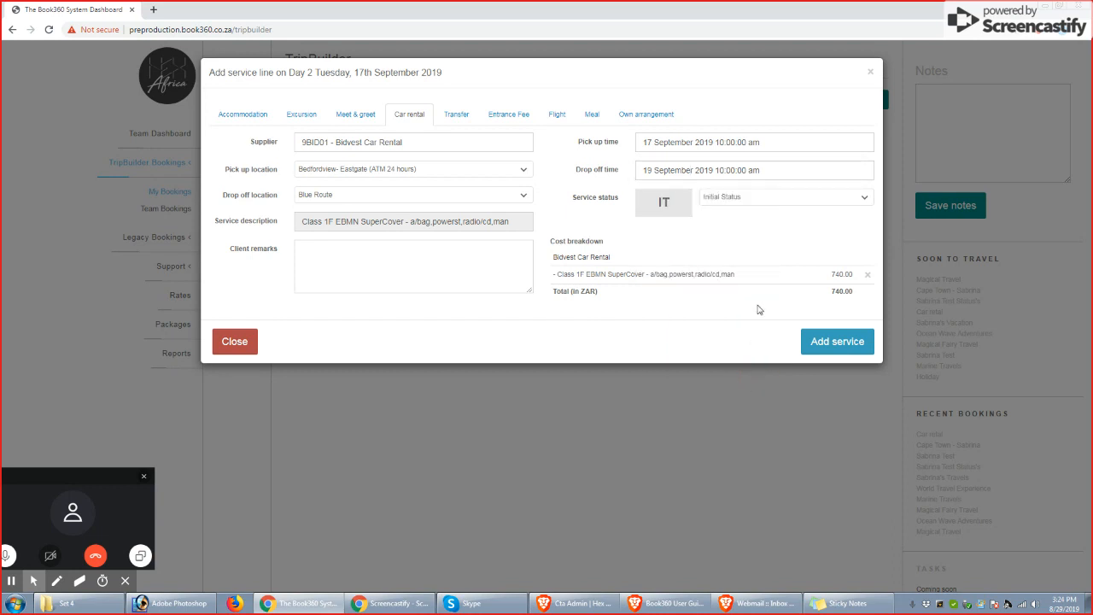
left_click(835, 340)
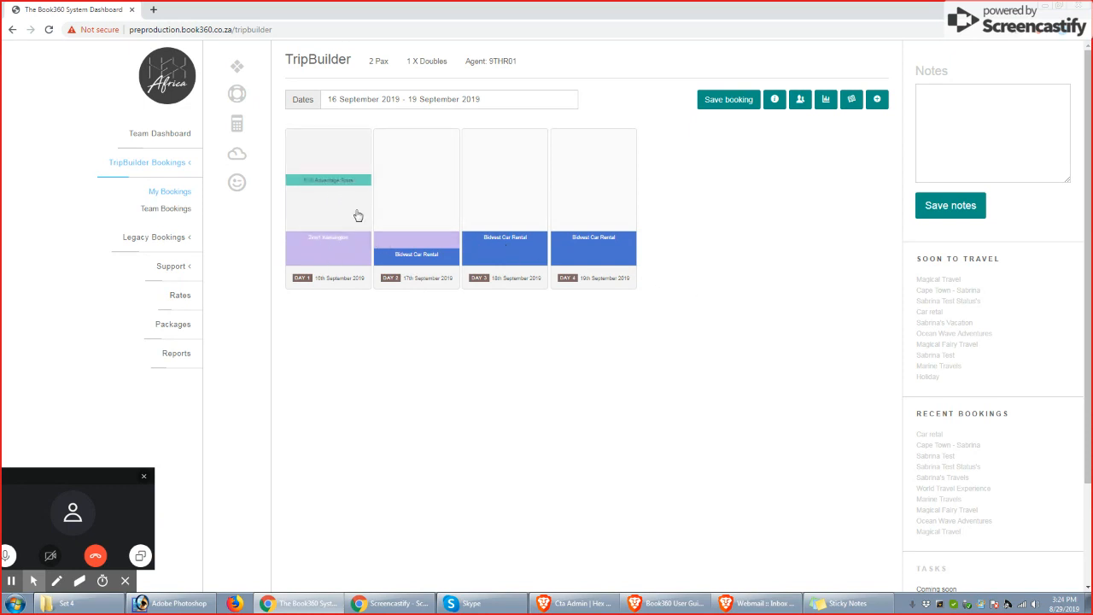
left_click(854, 103)
left_click(854, 102)
left_click(854, 103)
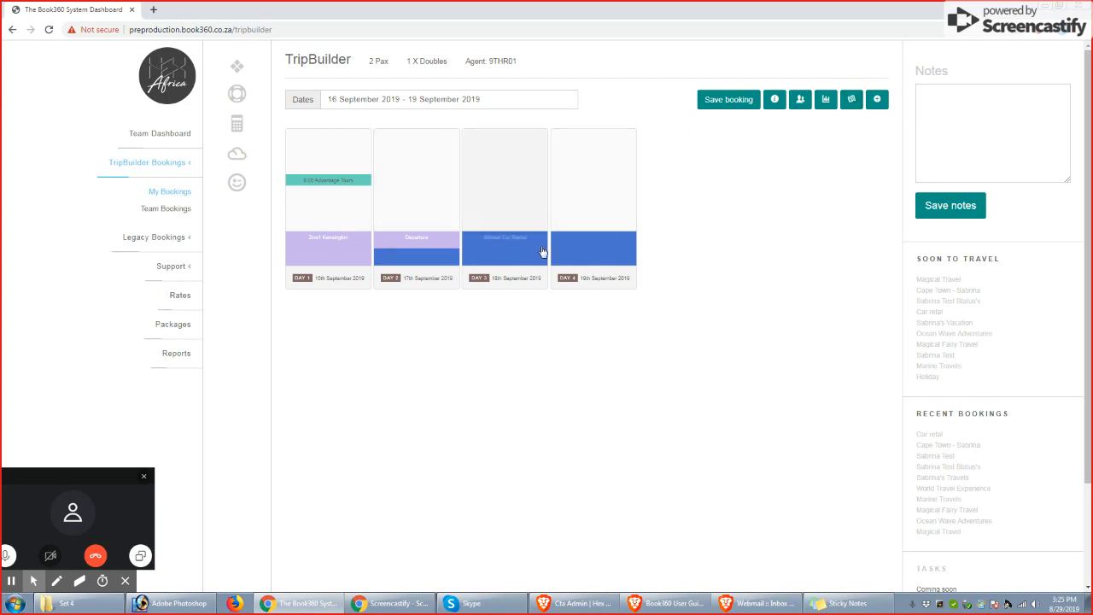
left_click(850, 103)
left_click(850, 103)
Delete the 2inn1 Kensington accommodation service from Day 1
left_click(324, 245)
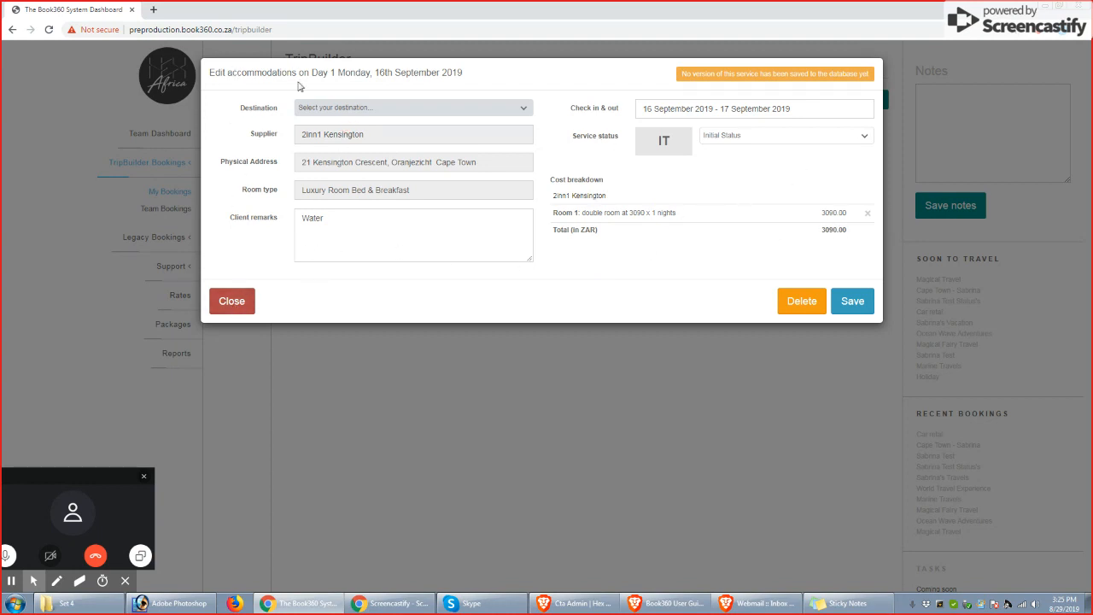
left_click(795, 303)
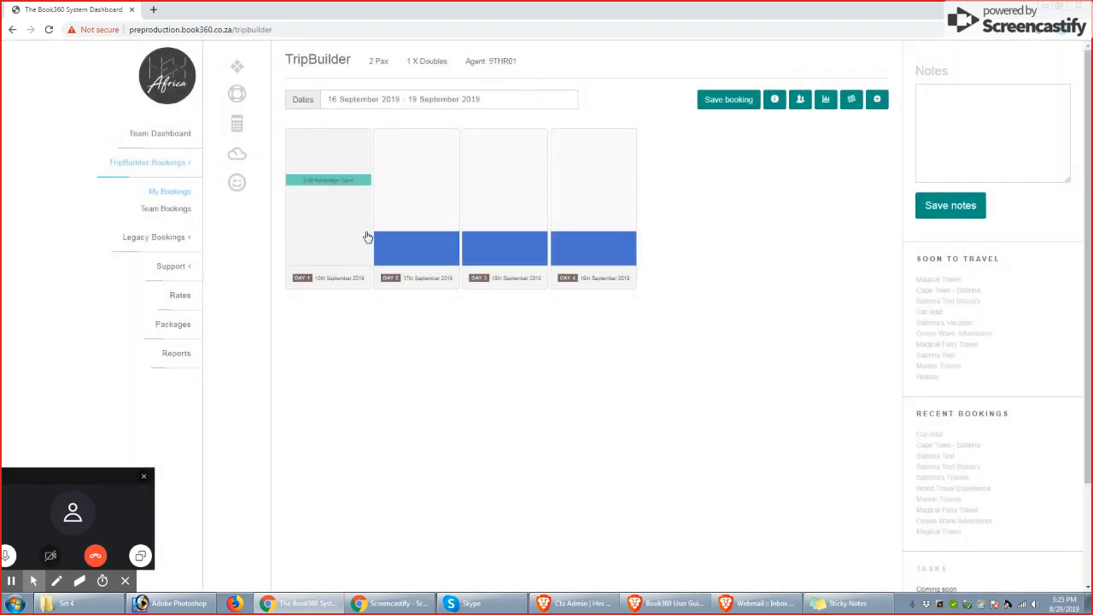
Open the booking's costing sheet and examine the cost, markup and retail values for each service line
left_click(826, 100)
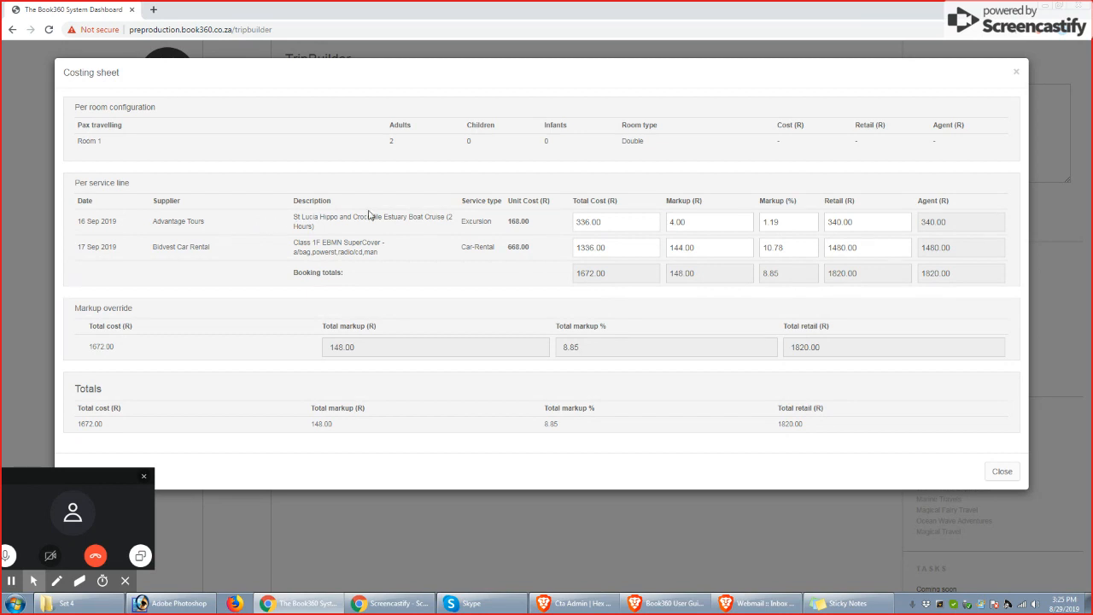
left_click_drag(83, 221, 481, 230)
left_click(483, 230)
left_click_drag(583, 200, 637, 203)
left_click(691, 201)
left_click(629, 224)
left_click(702, 223)
left_click(791, 222)
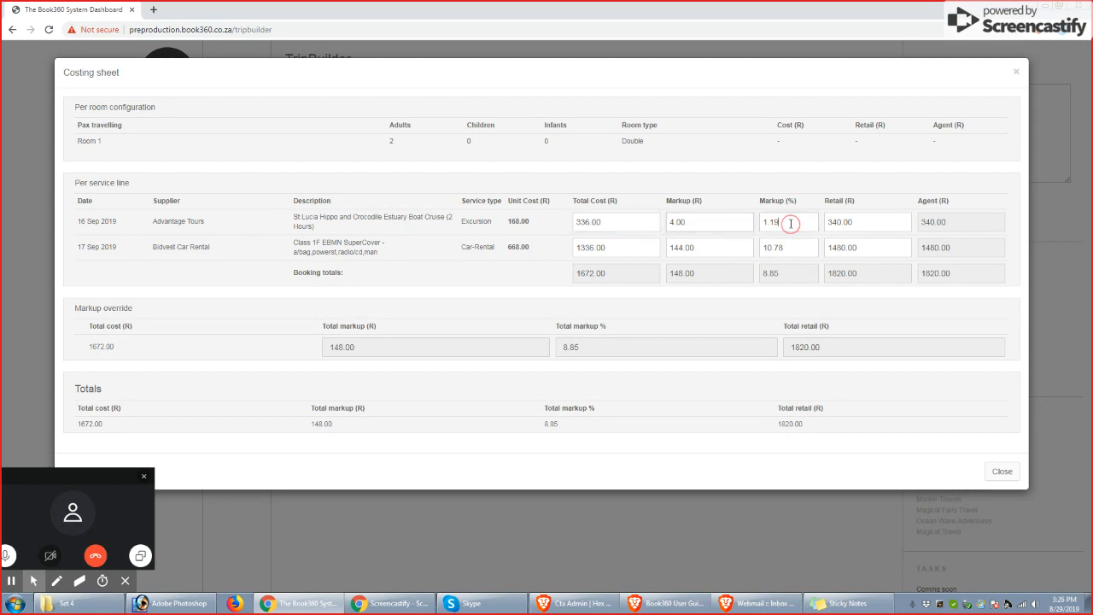
left_click(866, 223)
left_click(843, 249)
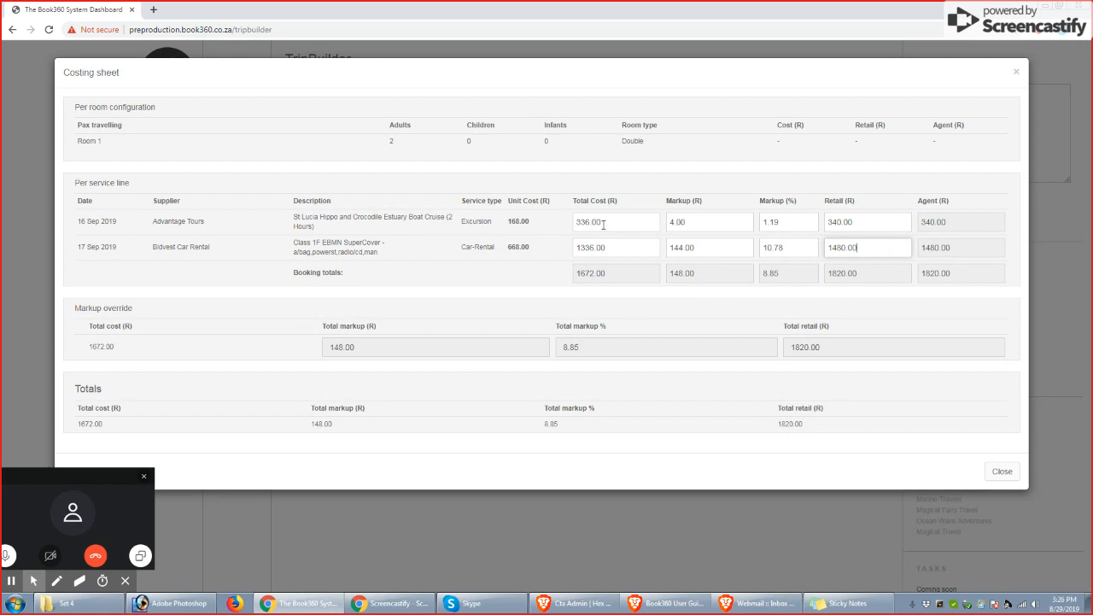
Set the Advantage Tours excursion's markup to 22.02% and close the costing sheet
double_click(784, 223)
type("22.02")
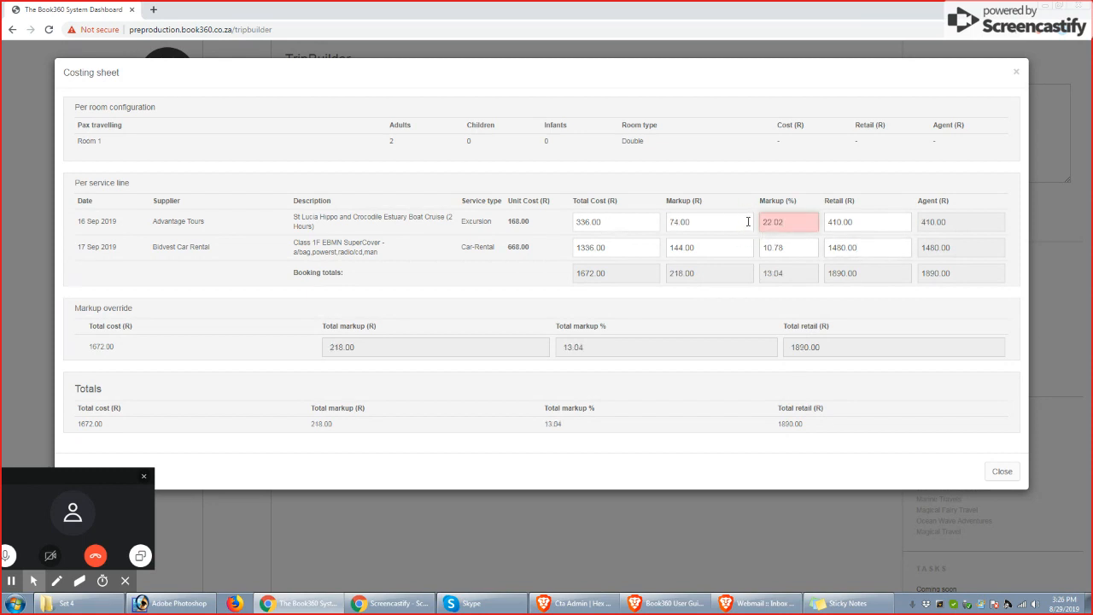
left_click(753, 292)
left_click(1002, 472)
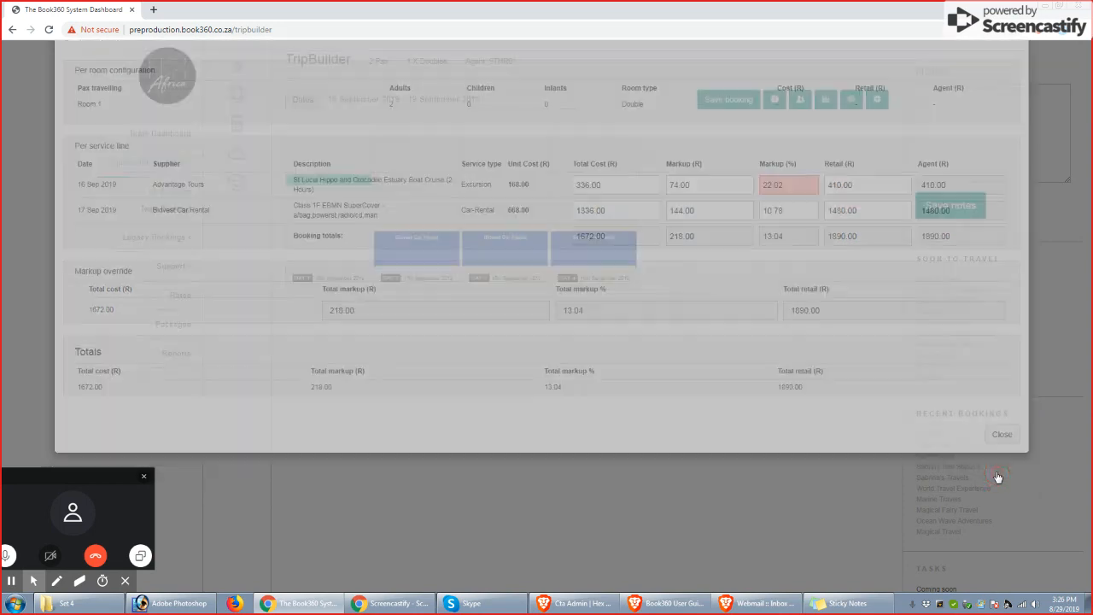
Override the Advantage Tours excursion's total cost to 400.00 in the costing sheet and save it with the reason Under charging
left_click(826, 100)
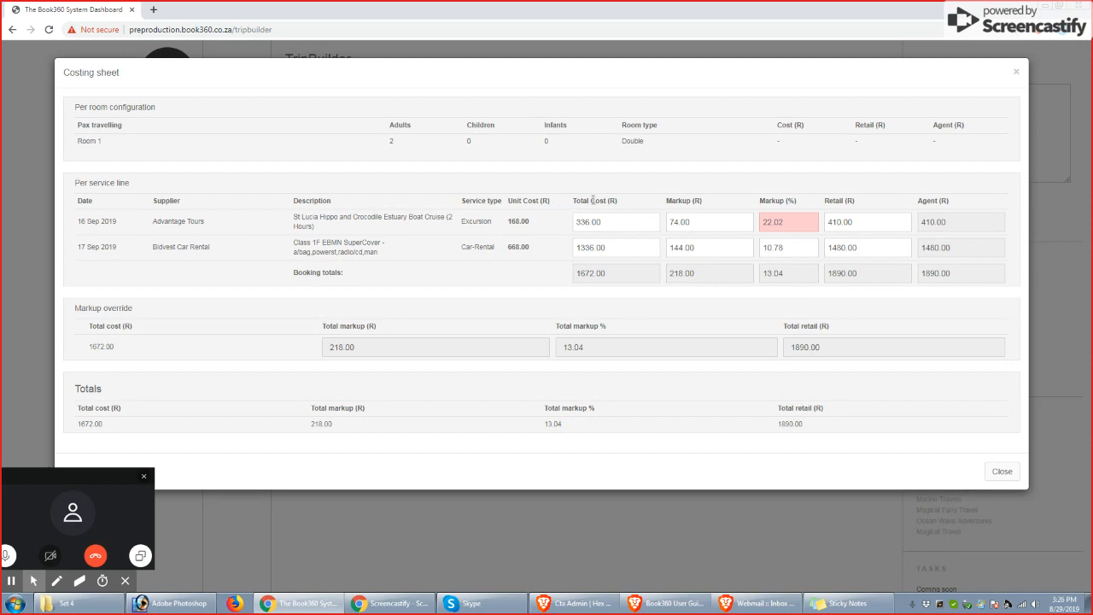
left_click_drag(608, 221, 566, 231)
type("4")
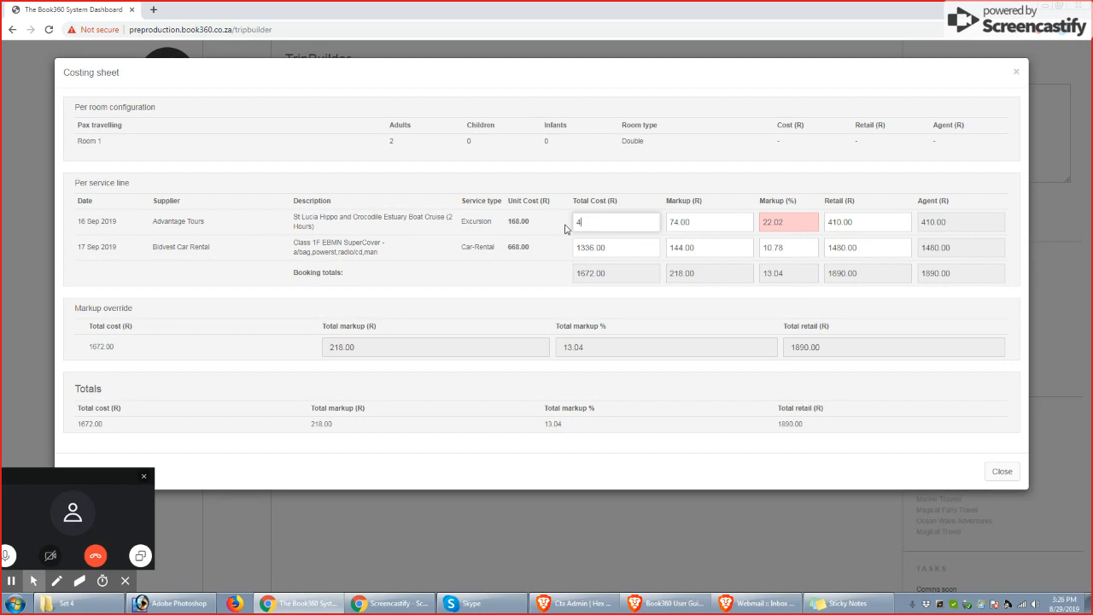
type("00.00")
left_click(564, 228)
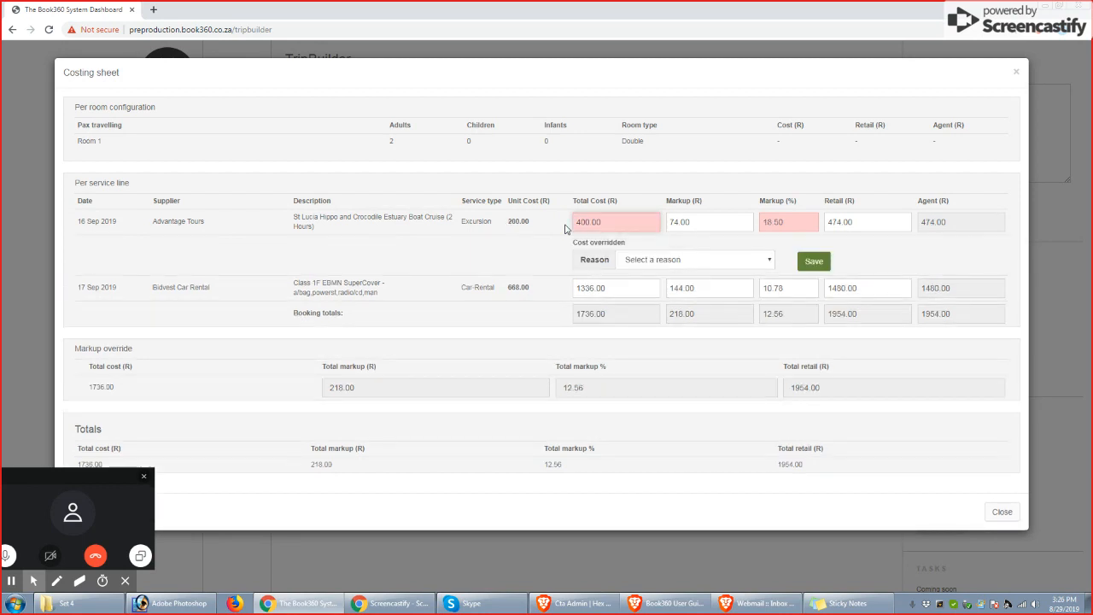
left_click(753, 261)
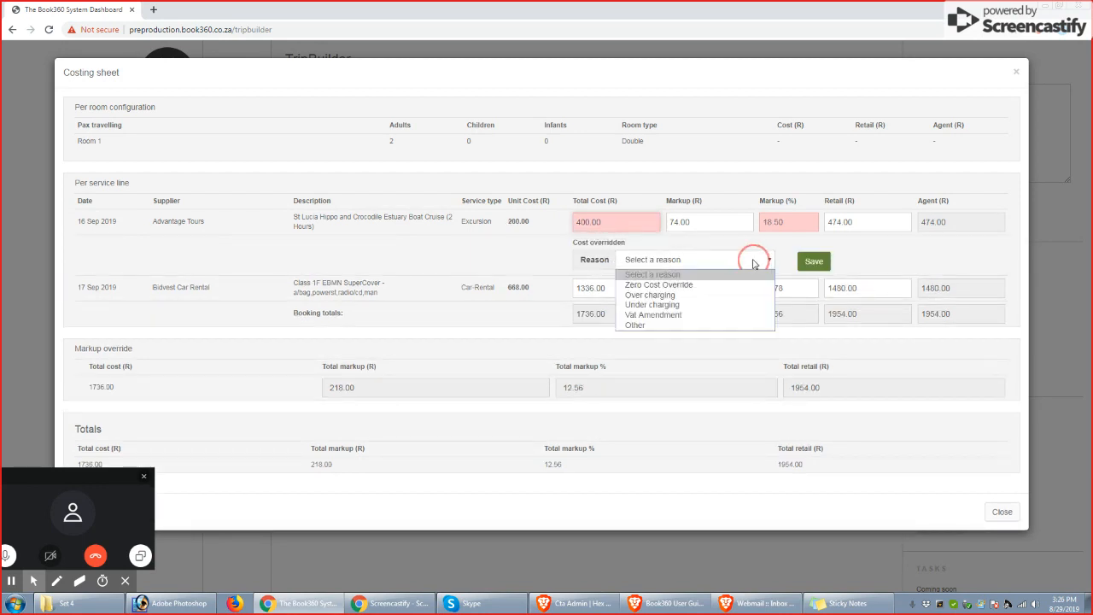
left_click(670, 307)
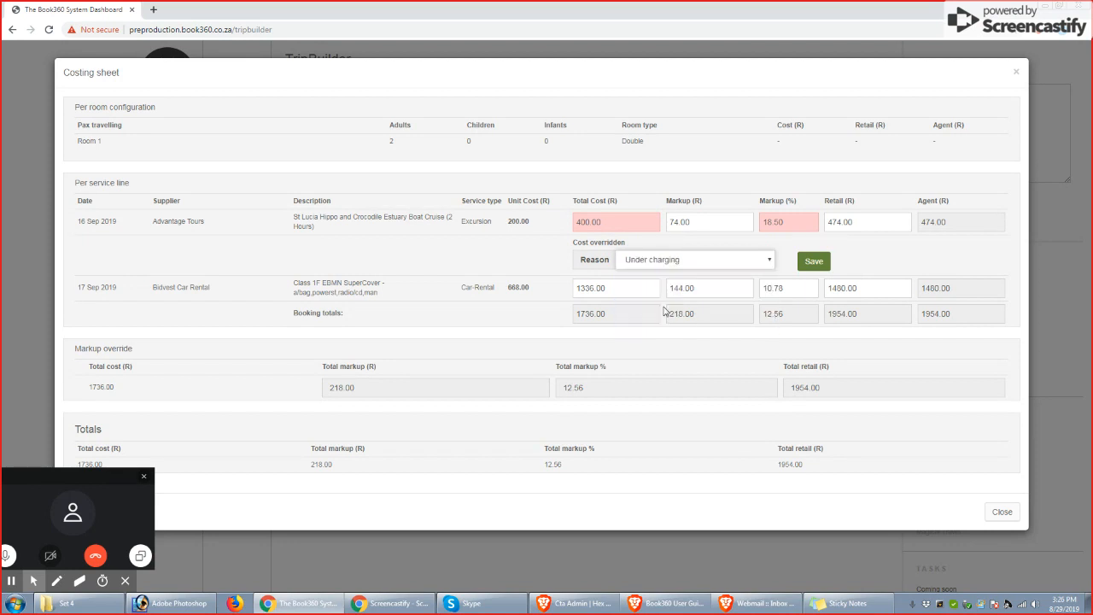
left_click(814, 263)
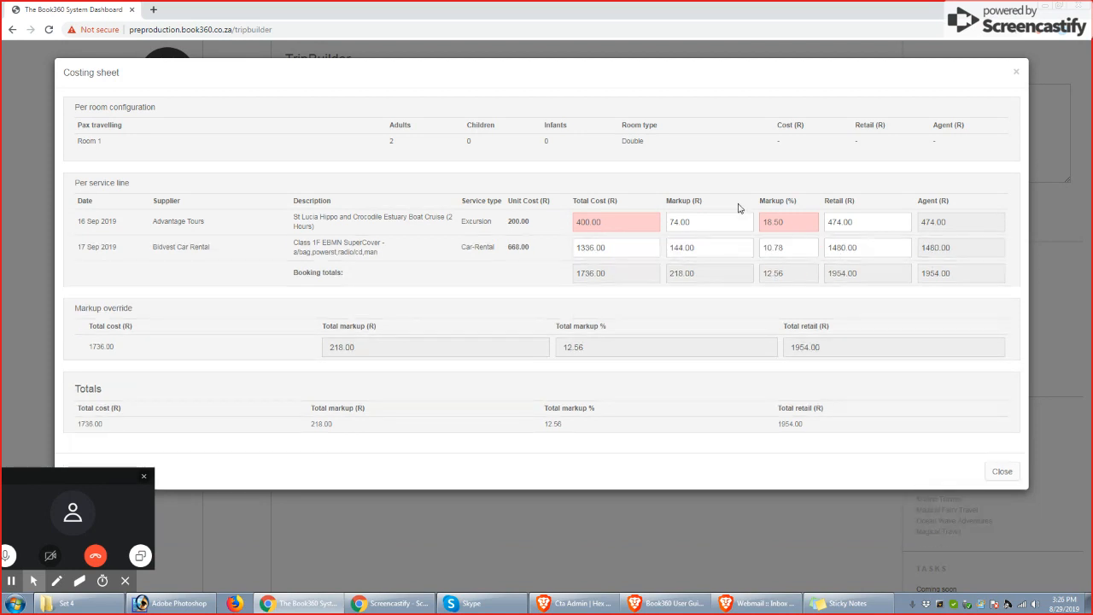
Close and reopen the costing sheet to review the service line costs and markups, and close it again
left_click(1001, 472)
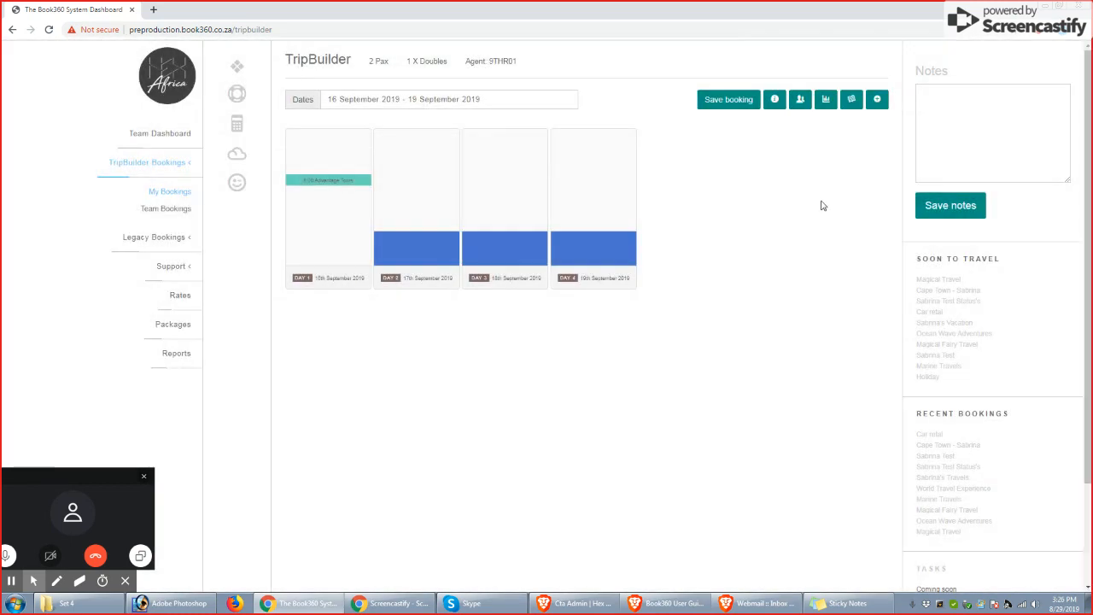
left_click(827, 100)
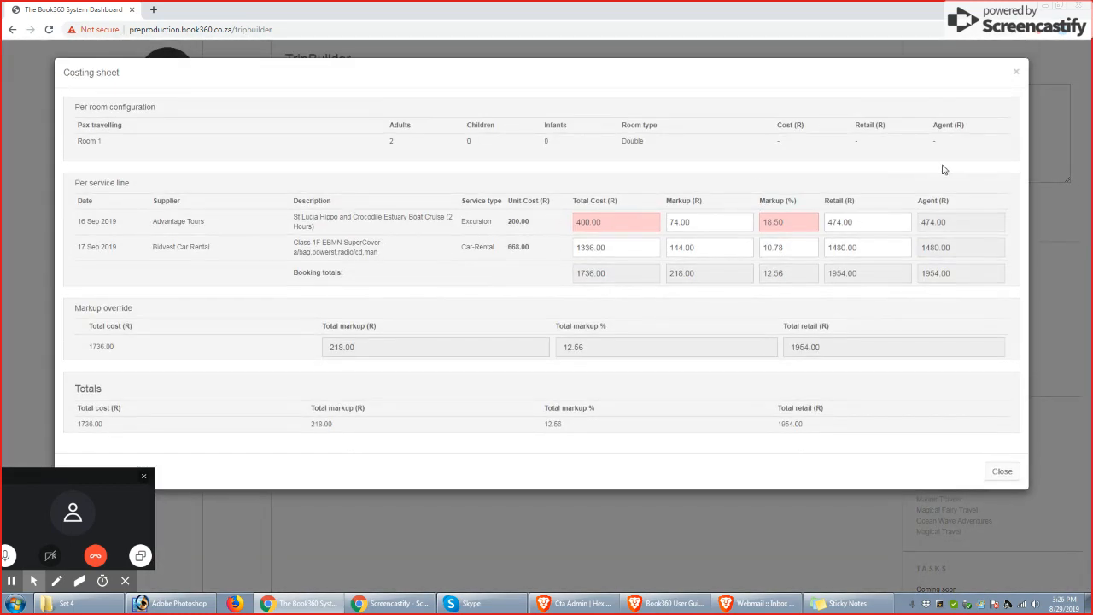
left_click(1014, 73)
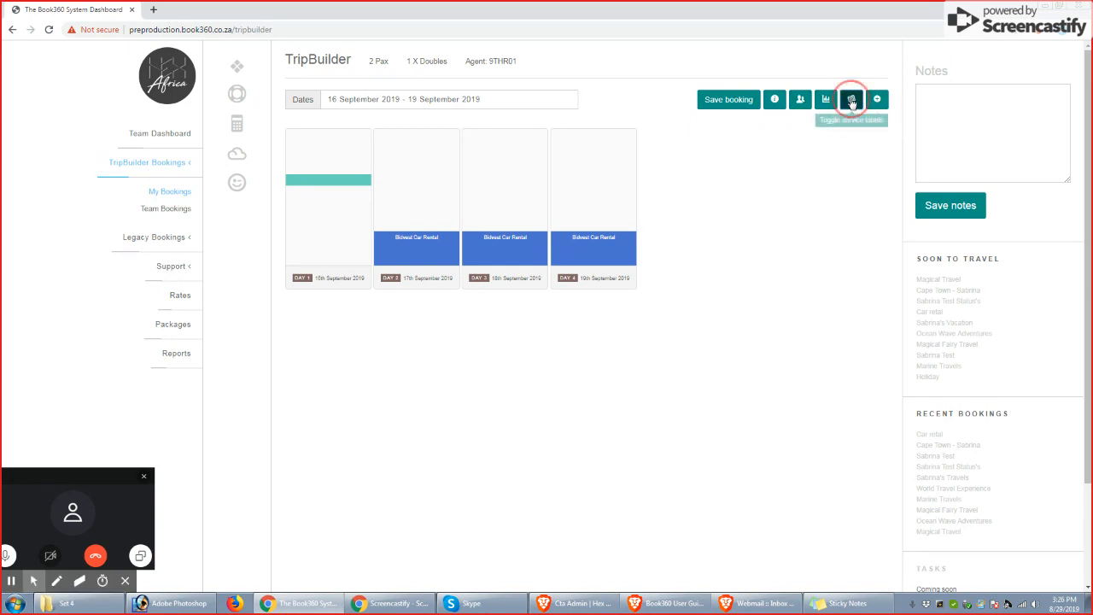
Toggle the service labels and show the budget gauge to compare the booking's current cost with its budget
left_click(851, 101)
left_click(877, 100)
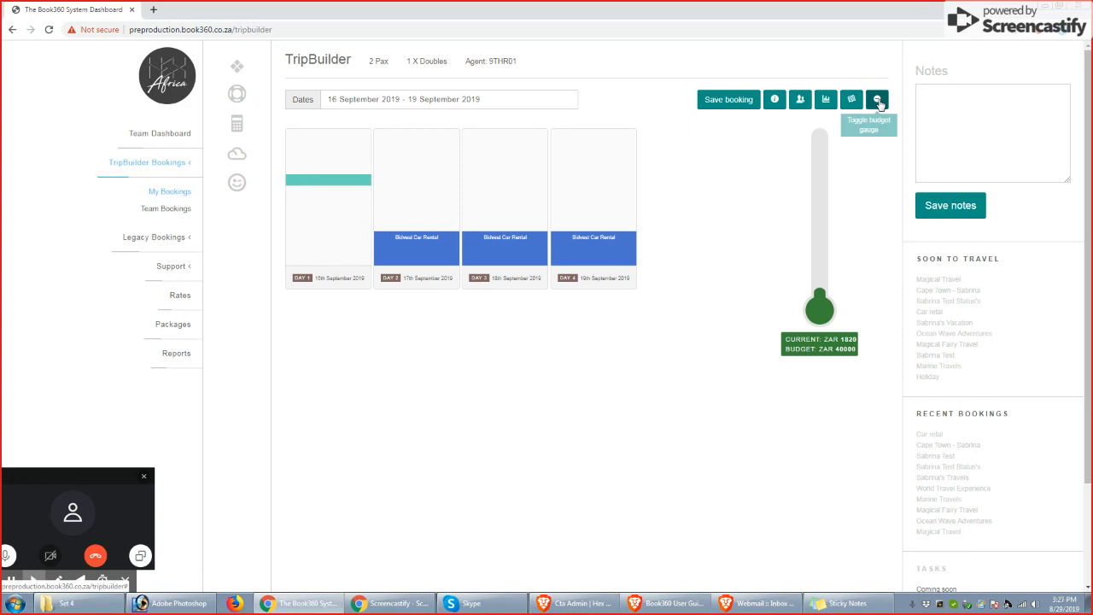
left_click(878, 100)
left_click(879, 101)
left_click_drag(843, 339, 853, 351)
left_click(849, 351)
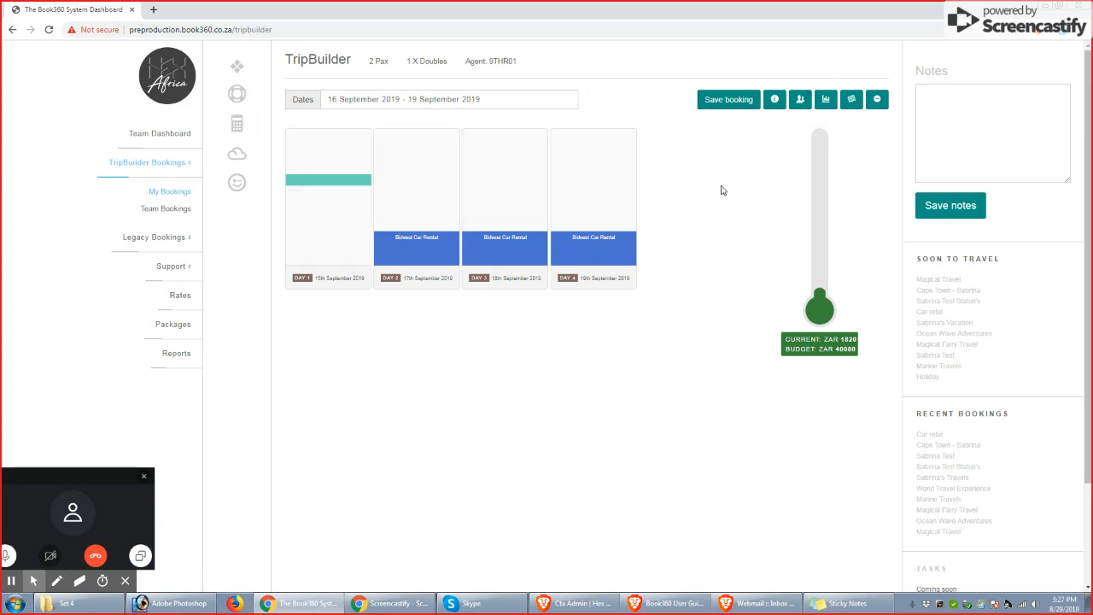
Save the booking and open its booking summary
left_click(728, 100)
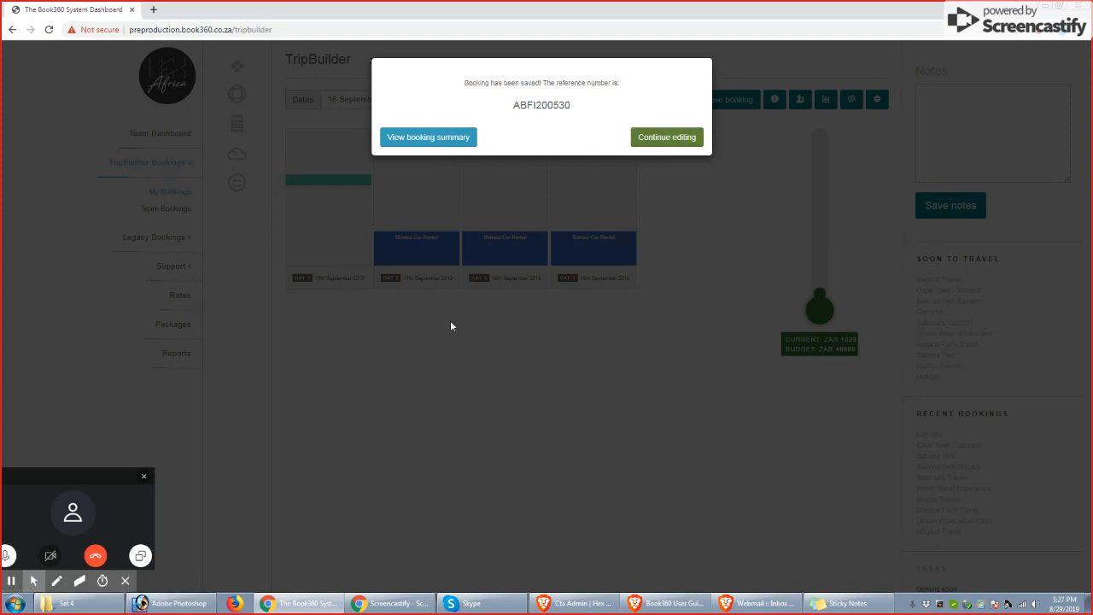
left_click(425, 139)
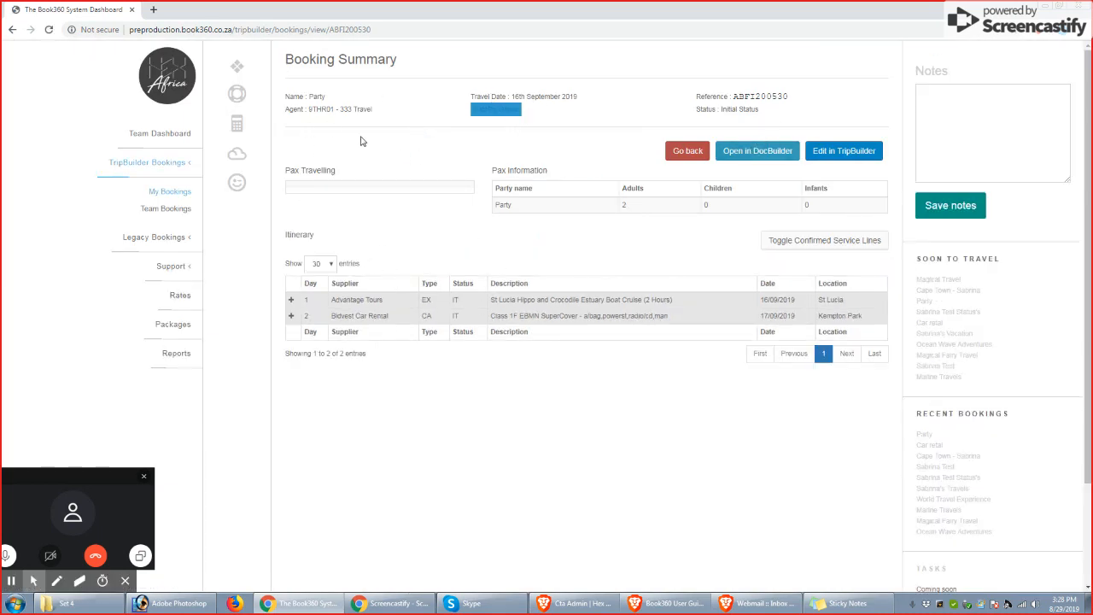
Examine the booking name, agent, travel date, reference and status in the booking summary
left_click_drag(288, 97, 324, 97)
left_click(315, 97)
double_click(315, 96)
left_click_drag(310, 109, 368, 109)
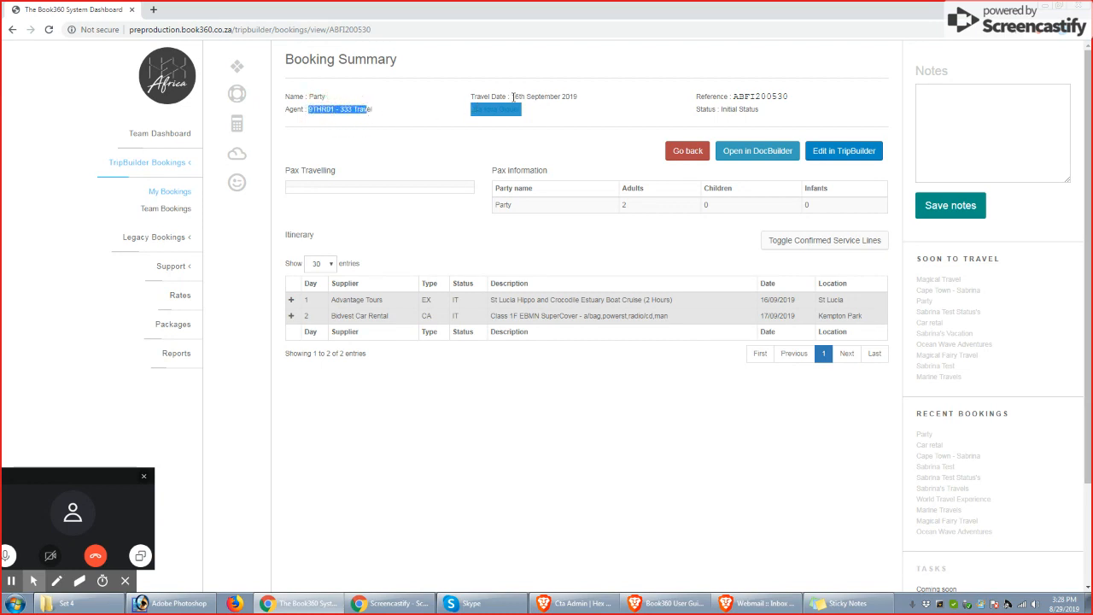
left_click_drag(512, 98, 559, 97)
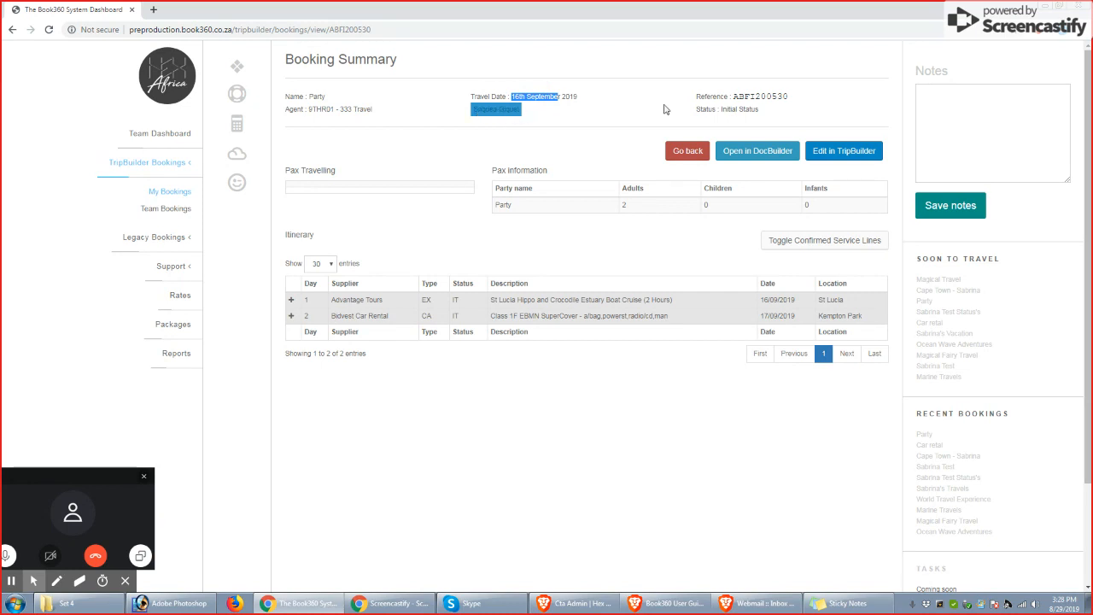
left_click(534, 96)
left_click_drag(736, 95, 784, 97)
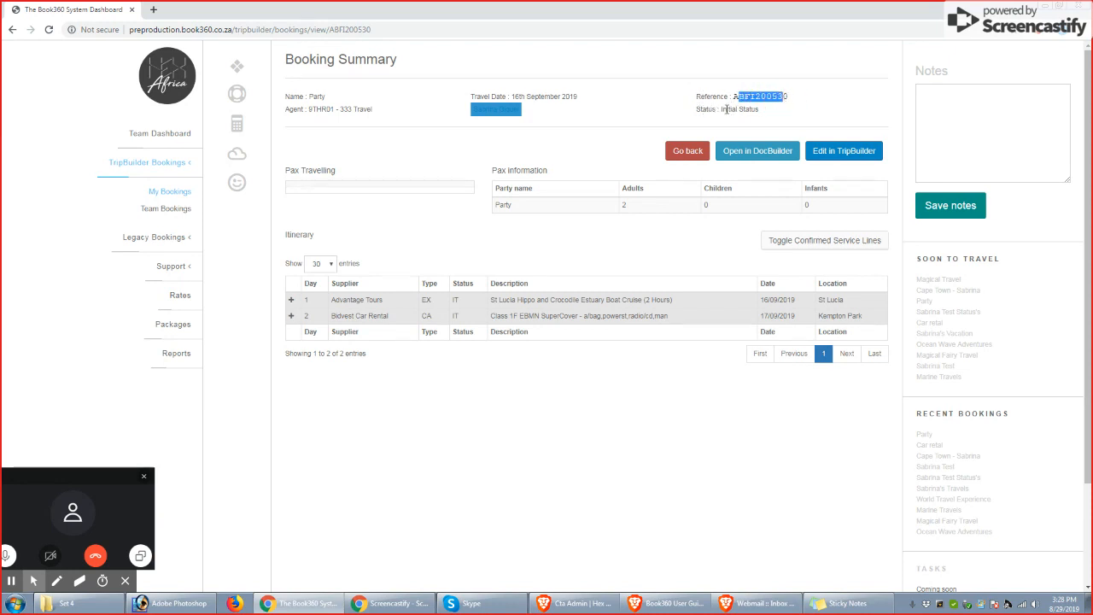
left_click_drag(722, 108, 757, 109)
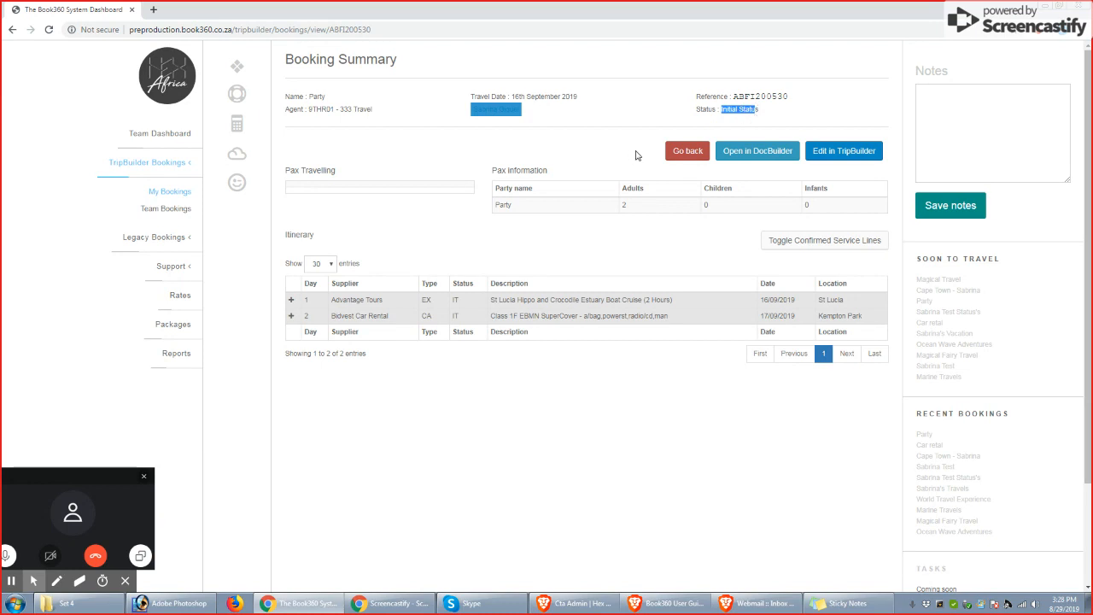
left_click(733, 122)
Expand the Advantage Tours itinerary line to review its service details, check the Pax Travelling section, and collapse the line
left_click(290, 301)
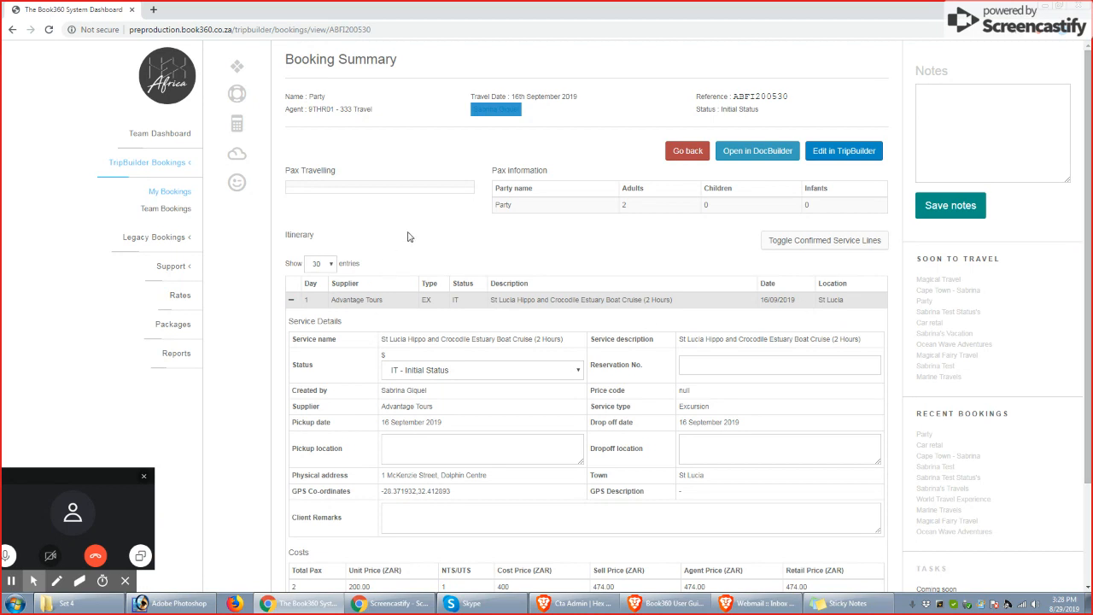
left_click(1034, 605)
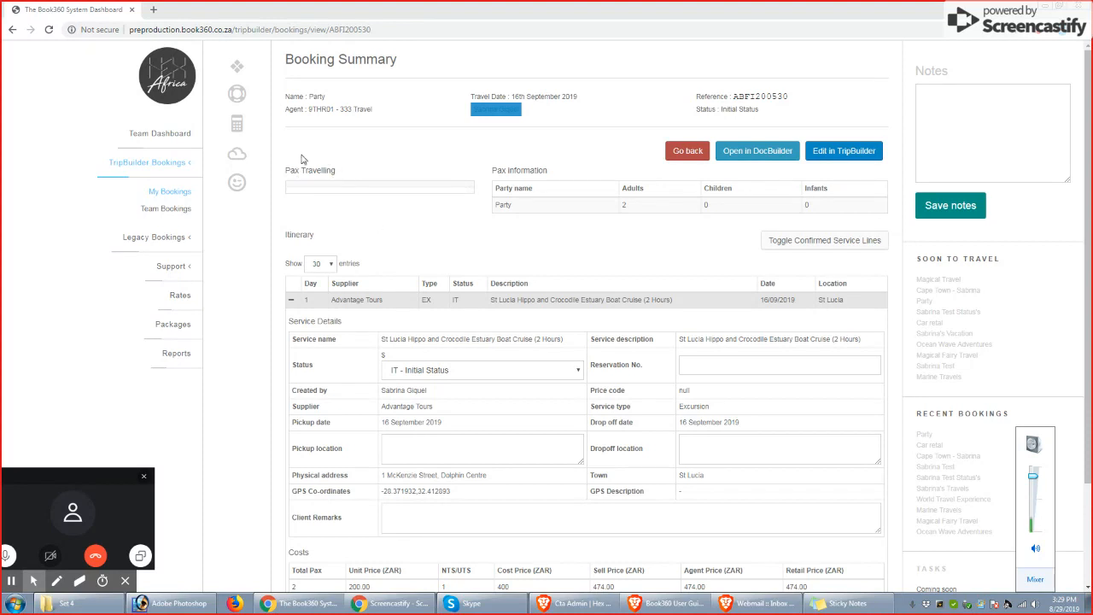
triple_click(327, 172)
left_click(341, 169)
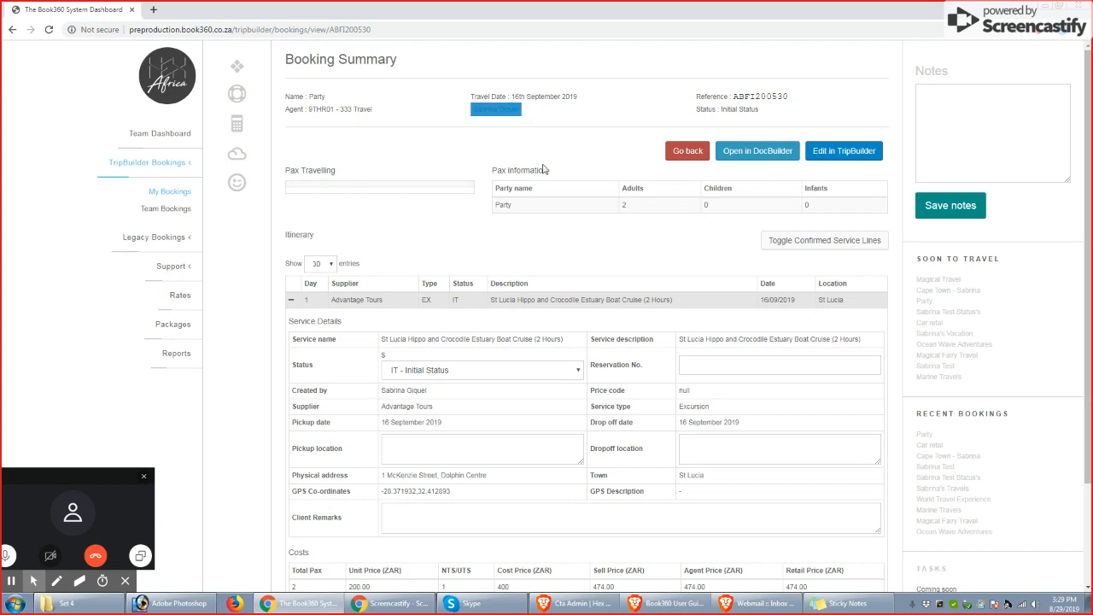
left_click(290, 300)
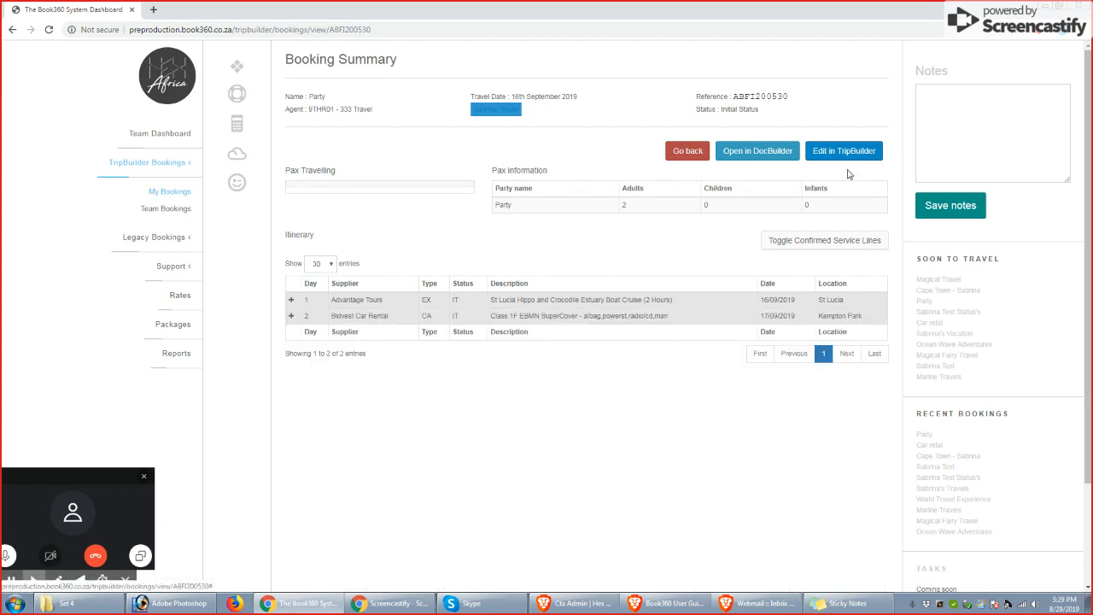
Reopen the booking in TripBuilder, name Room 1's two adults Mom and Dad, and save the pax configuration
left_click(843, 154)
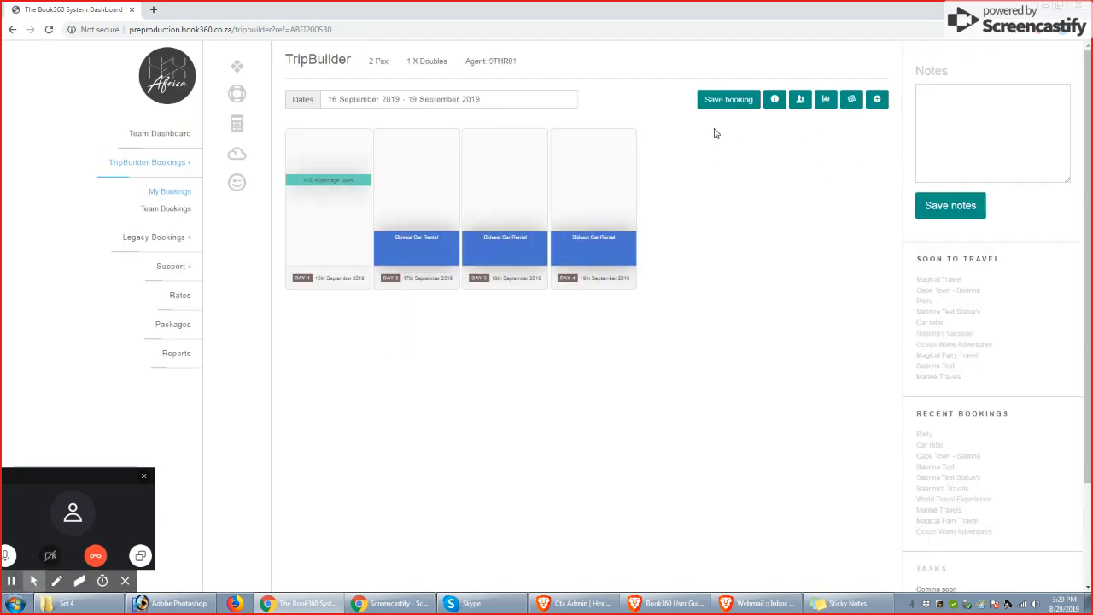
left_click(774, 99)
left_click(318, 181)
left_click(800, 99)
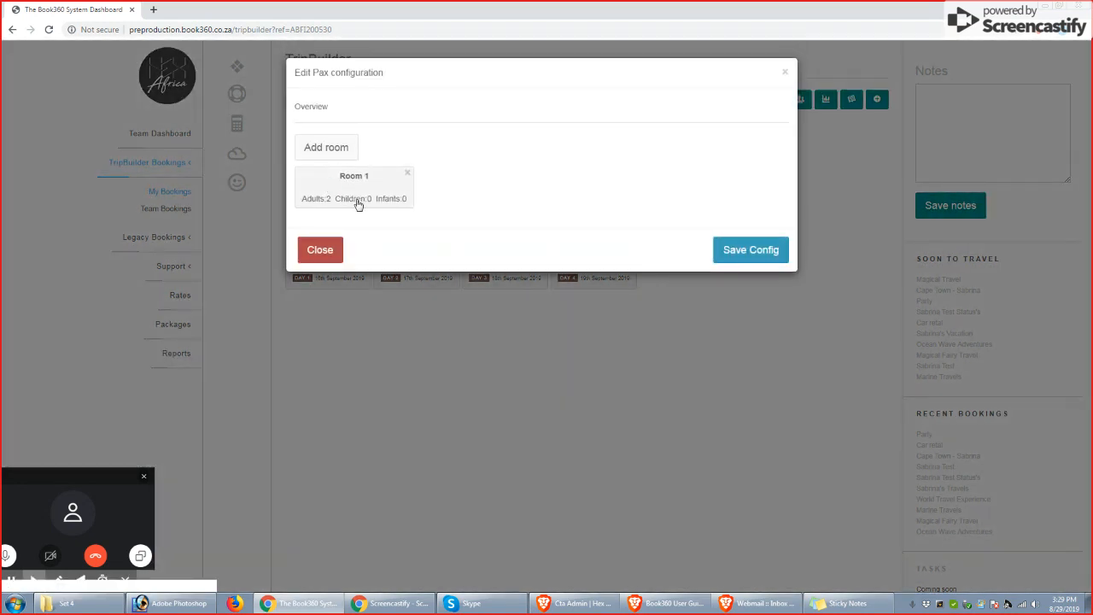
left_click(341, 197)
left_click(365, 257)
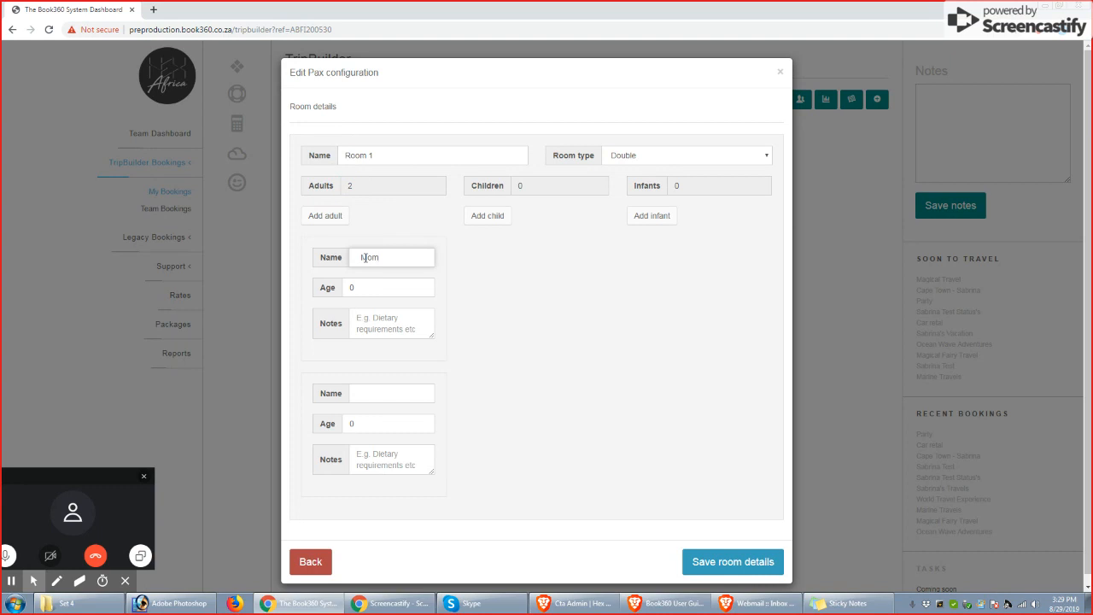
left_click(379, 392)
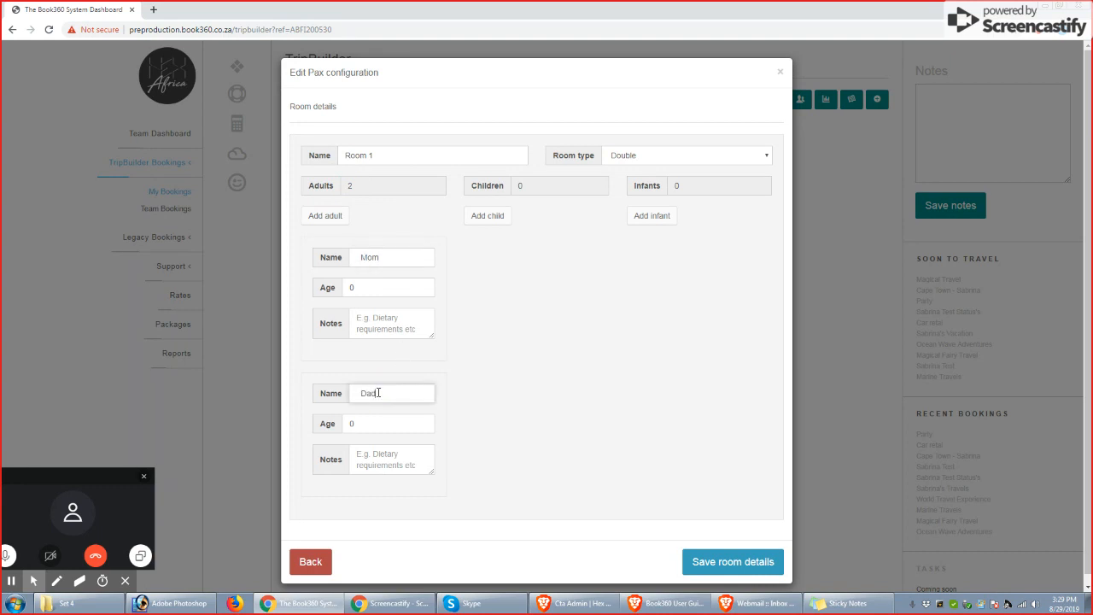
left_click(740, 561)
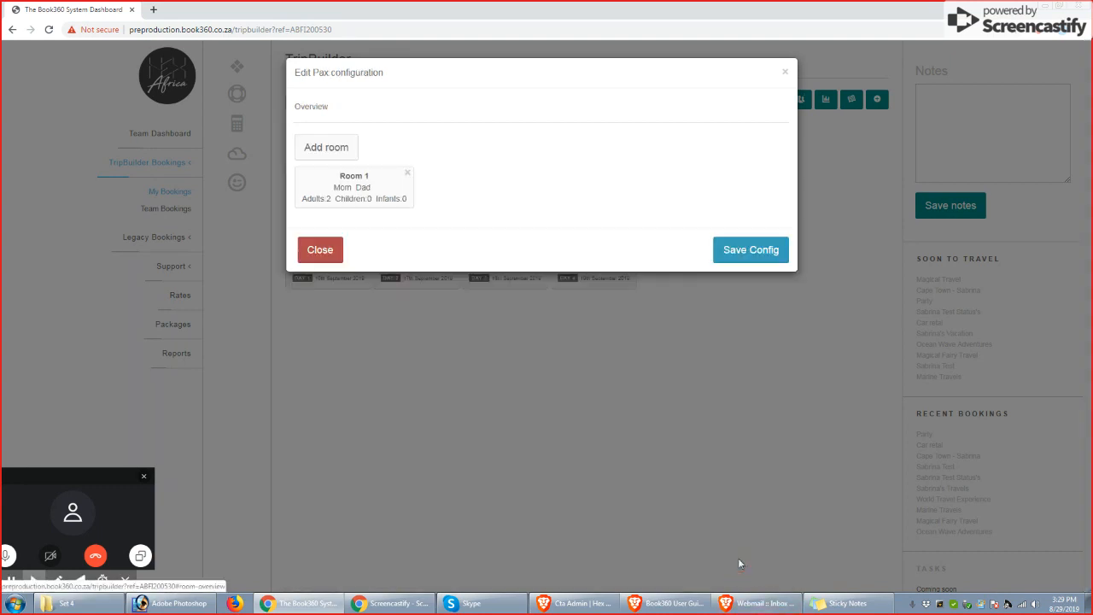
left_click(749, 249)
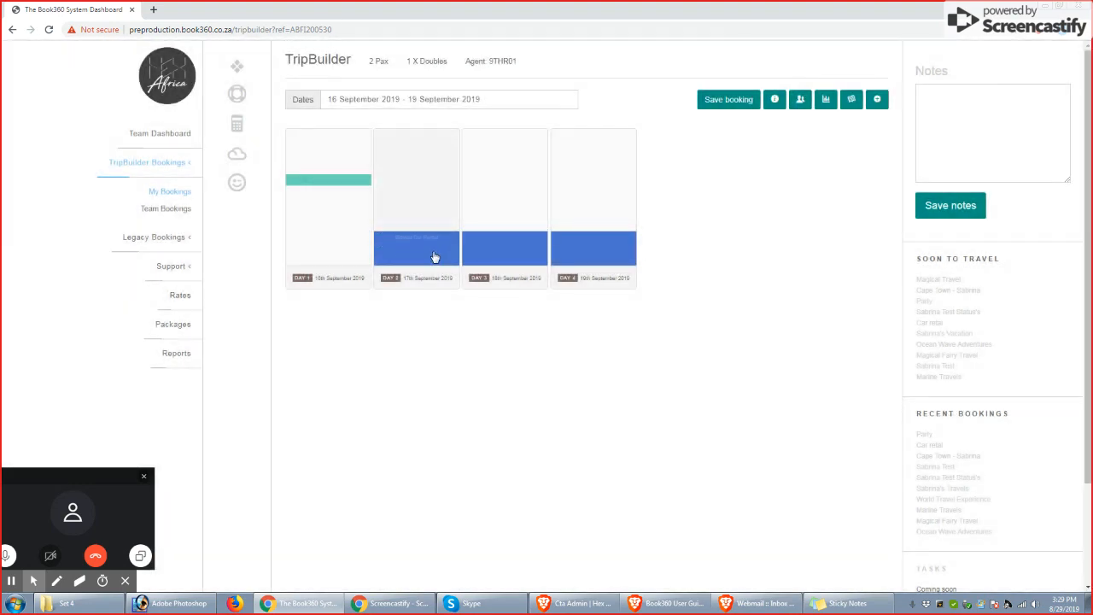
Set the Day 2 Bidvest Car Rental's service status to Confirmed, and save the service and the booking
left_click(415, 242)
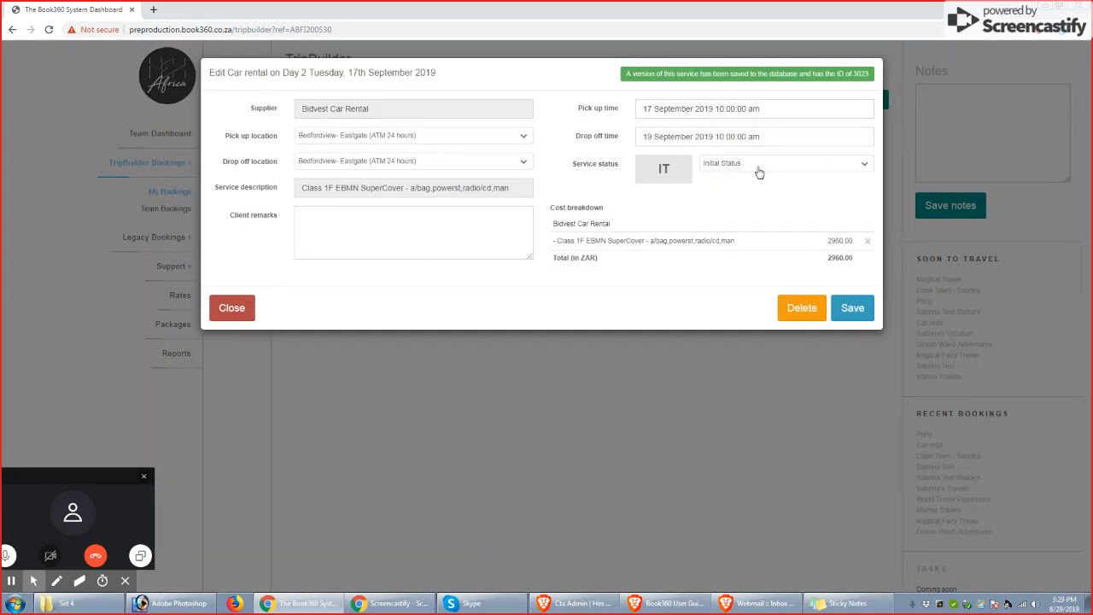
left_click(791, 169)
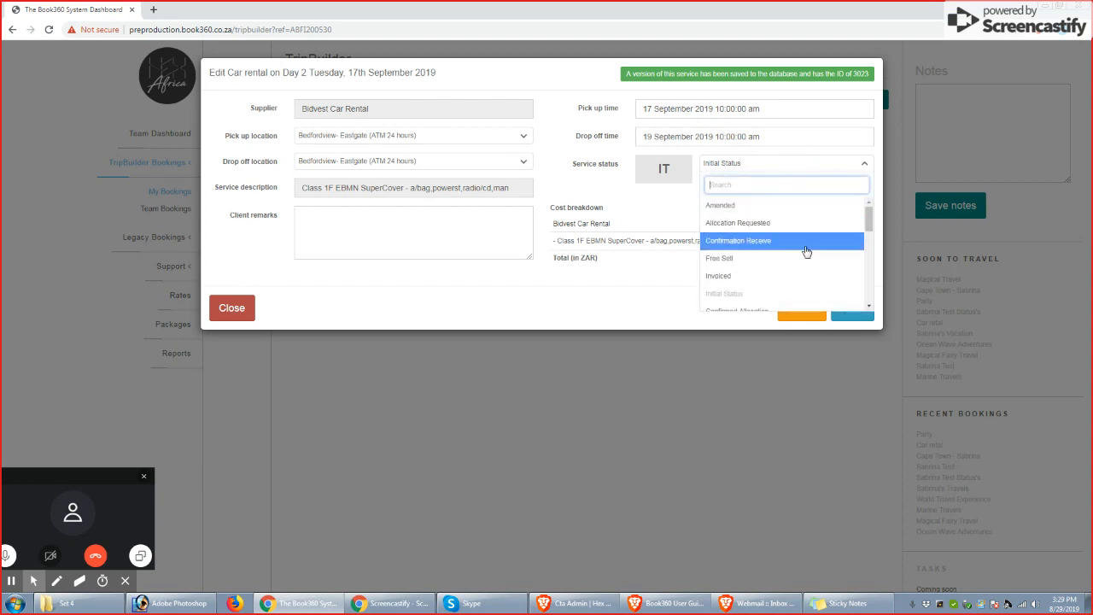
left_click_drag(865, 212, 862, 236)
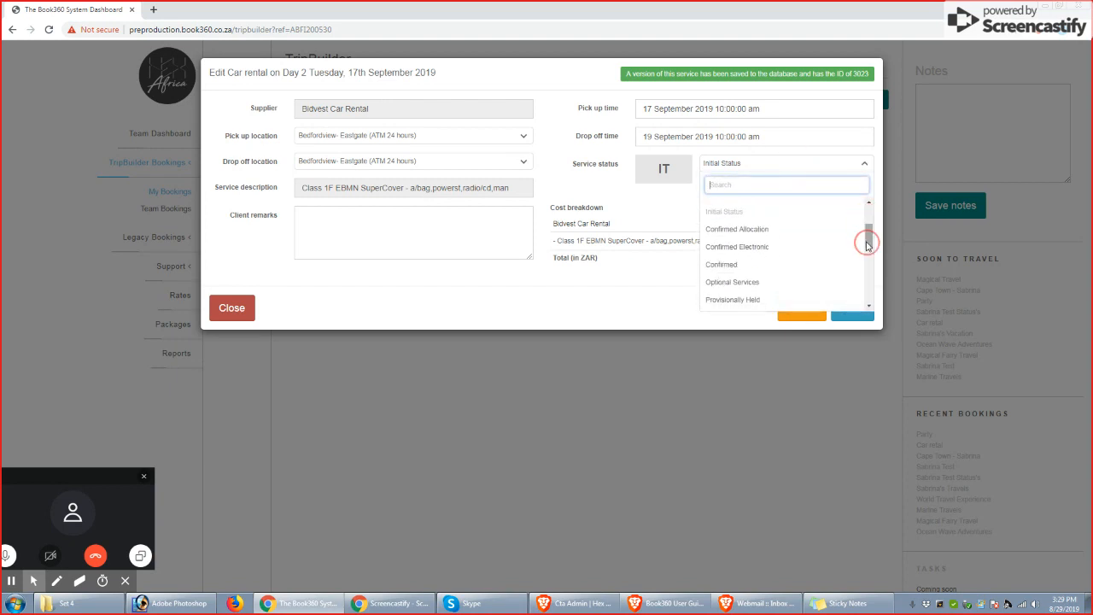
left_click(764, 265)
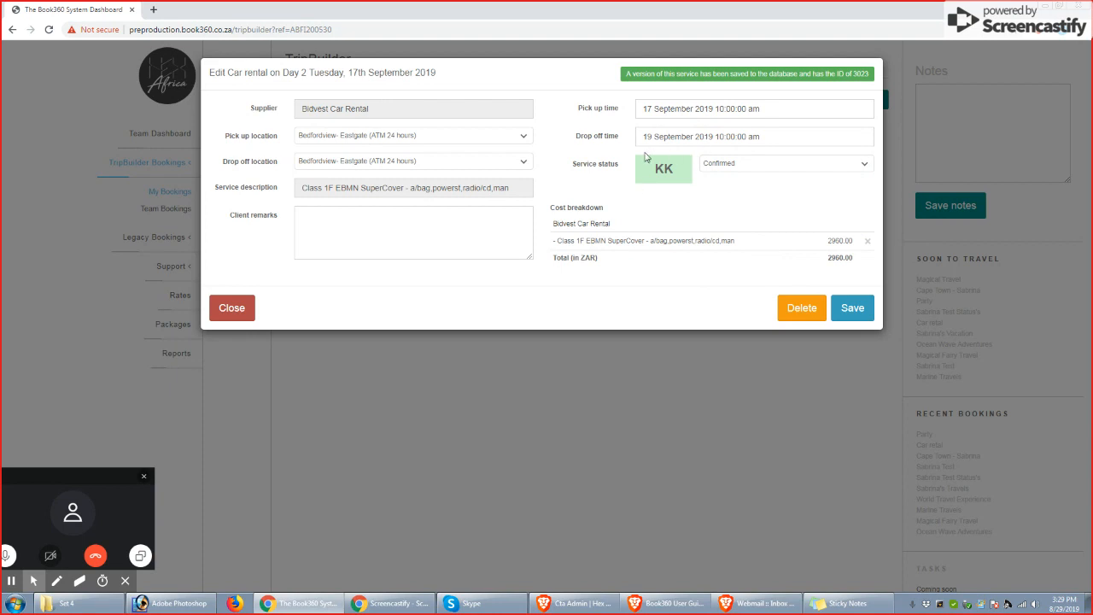
left_click(854, 312)
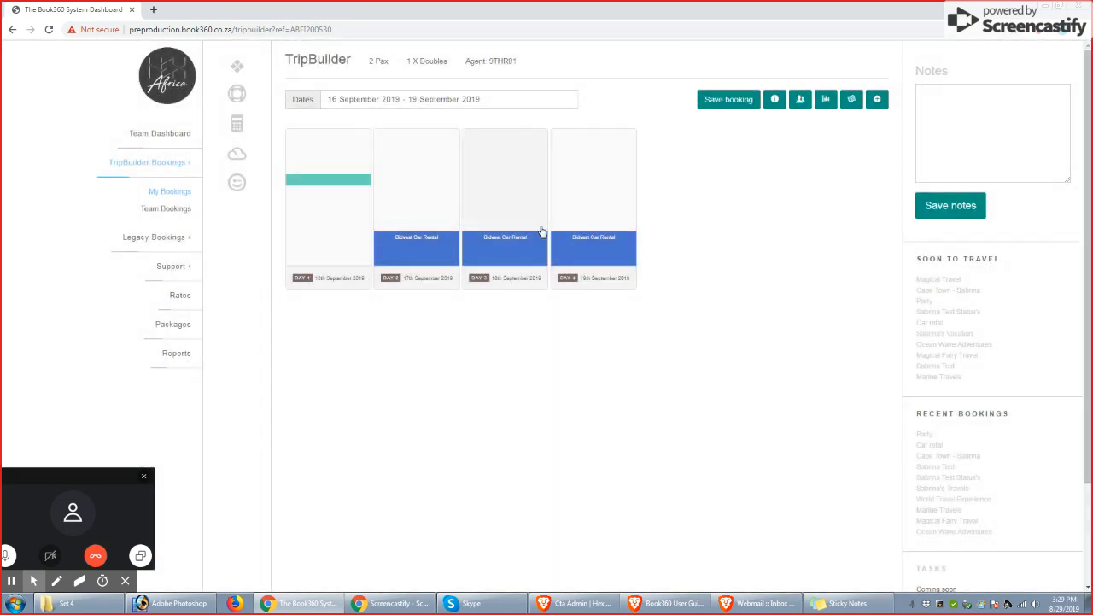
left_click(730, 100)
Open the Party booking from the My TripBuilder Bookings list
left_click(171, 194)
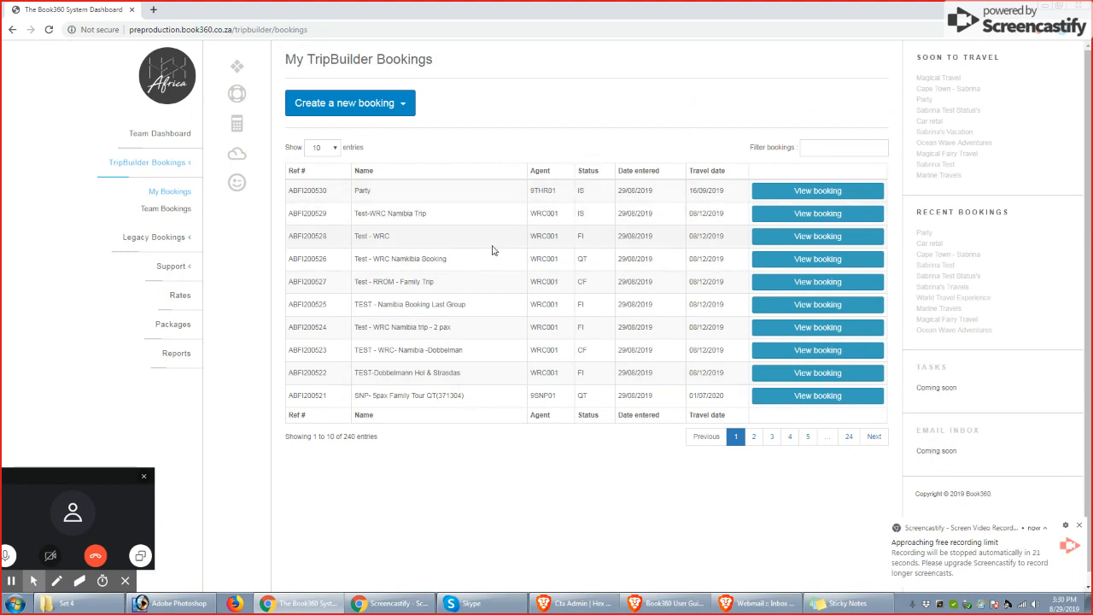
left_click(378, 190)
left_click(818, 194)
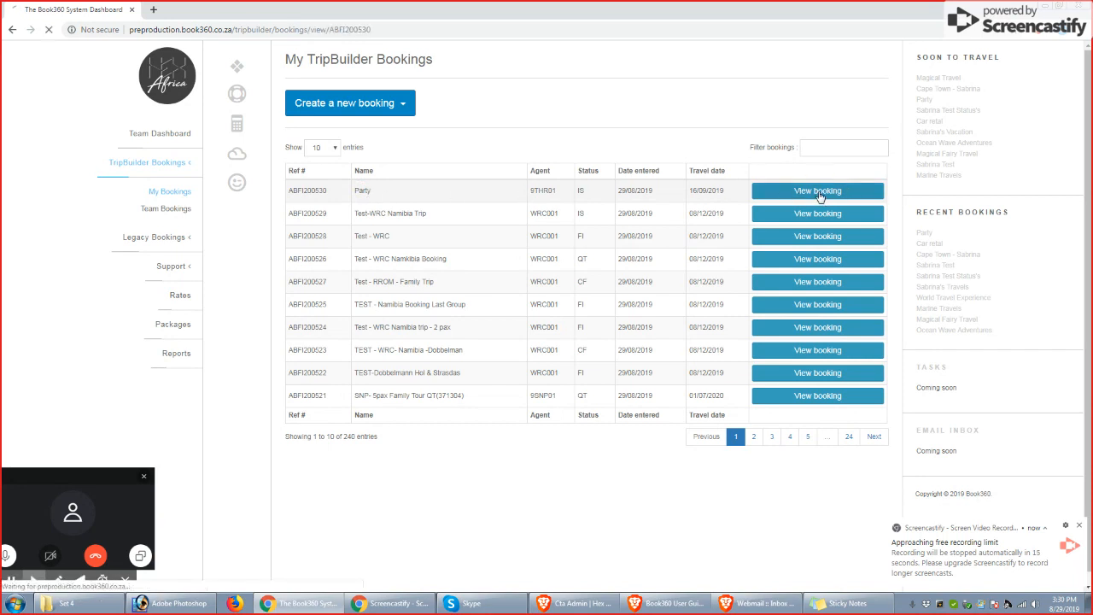